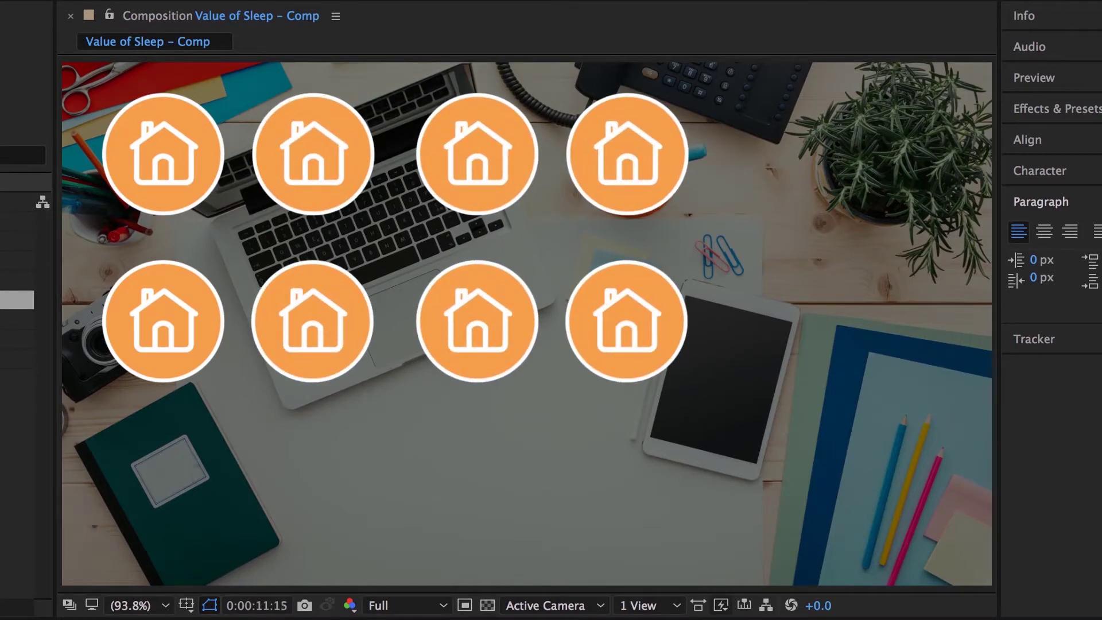
# - Stop the running RAM preview of the Value of Sleep comp
pyautogui.press('space')
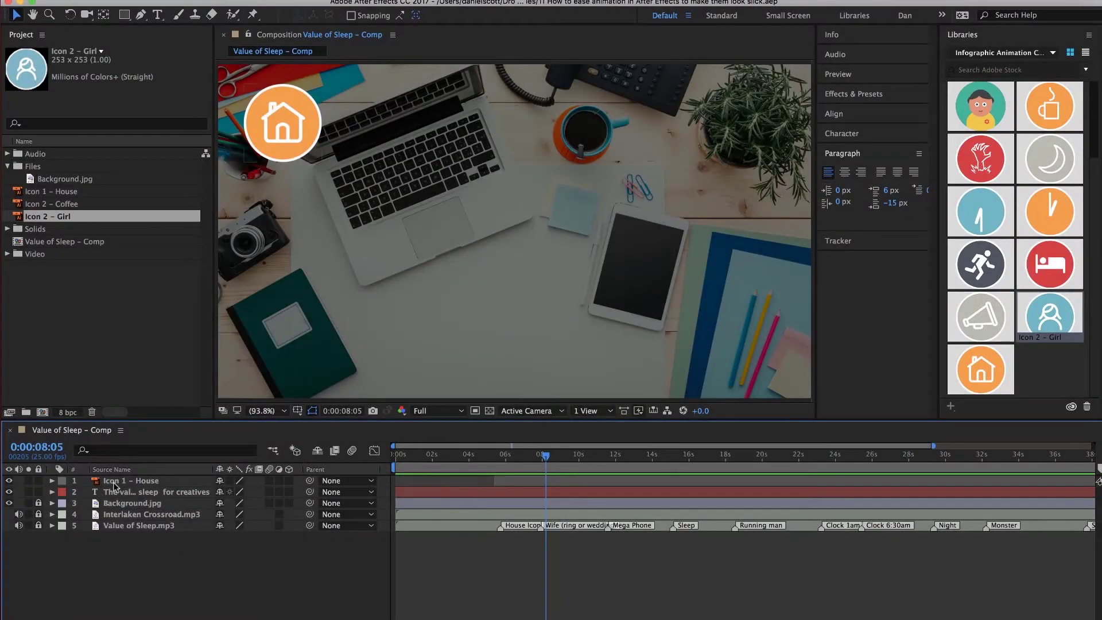
# - Inspect the keyframes on the house and title text layers, then collapse both
pyautogui.click(112, 482)
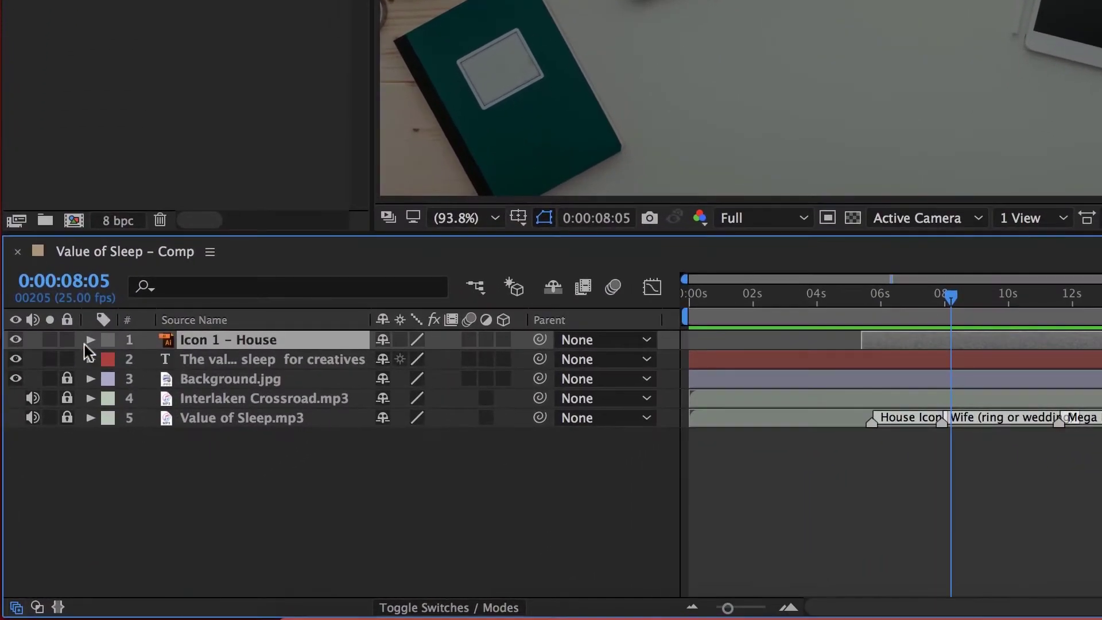
pyautogui.click(51, 480)
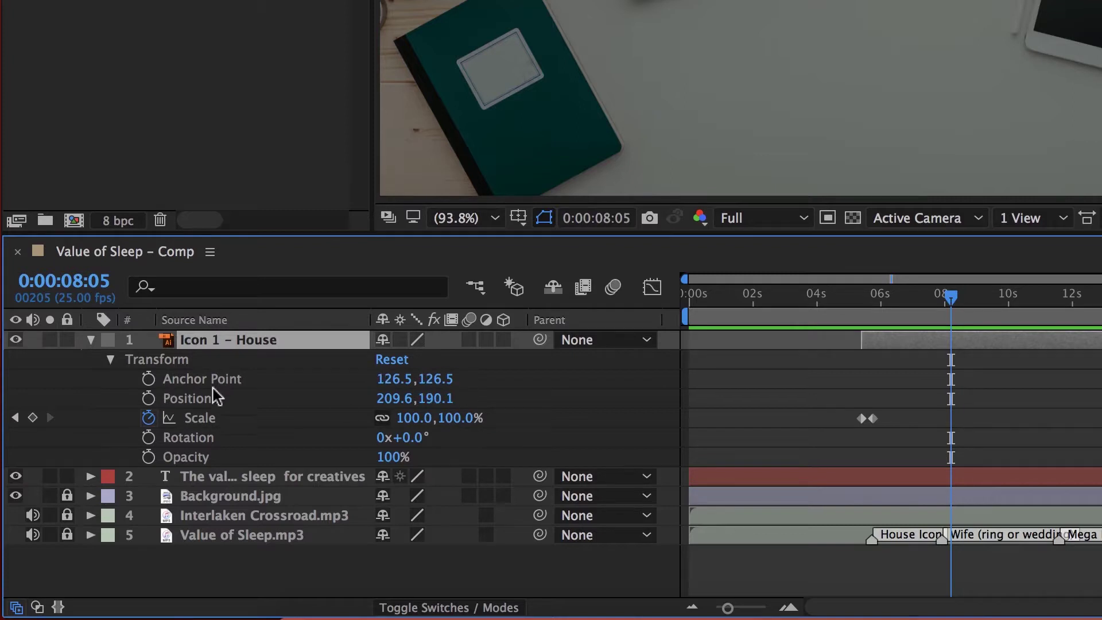
pyautogui.click(91, 476)
pyautogui.scroll(-1, 92, 499)
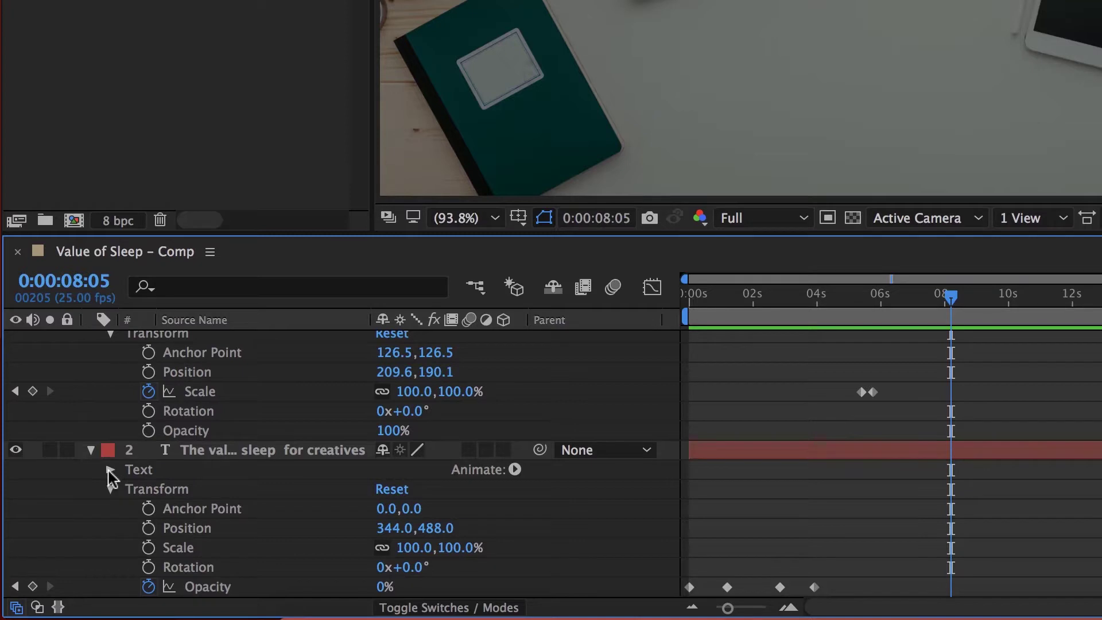
pyautogui.click(91, 450)
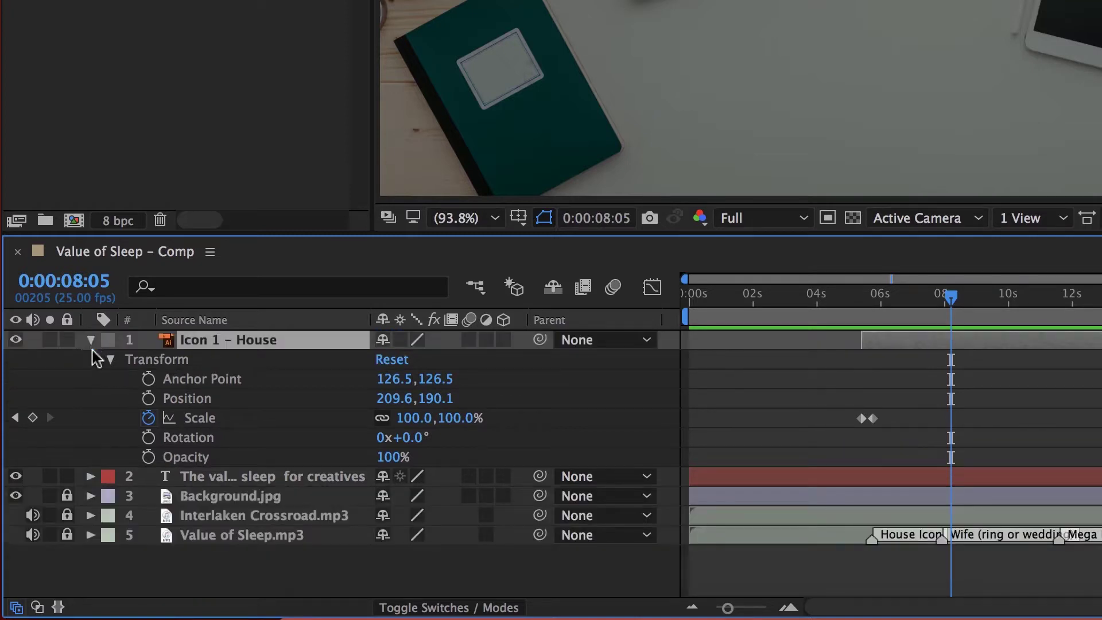
pyautogui.click(91, 340)
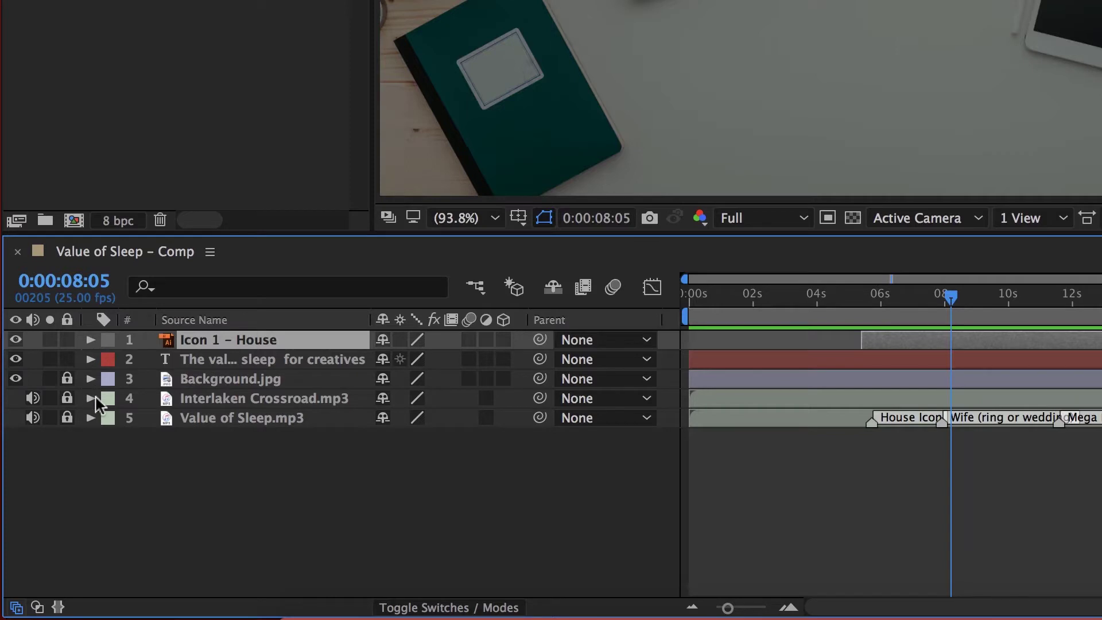
# - Show only the animated Scale property of the Icon 1 – House layer
pyautogui.press('s')
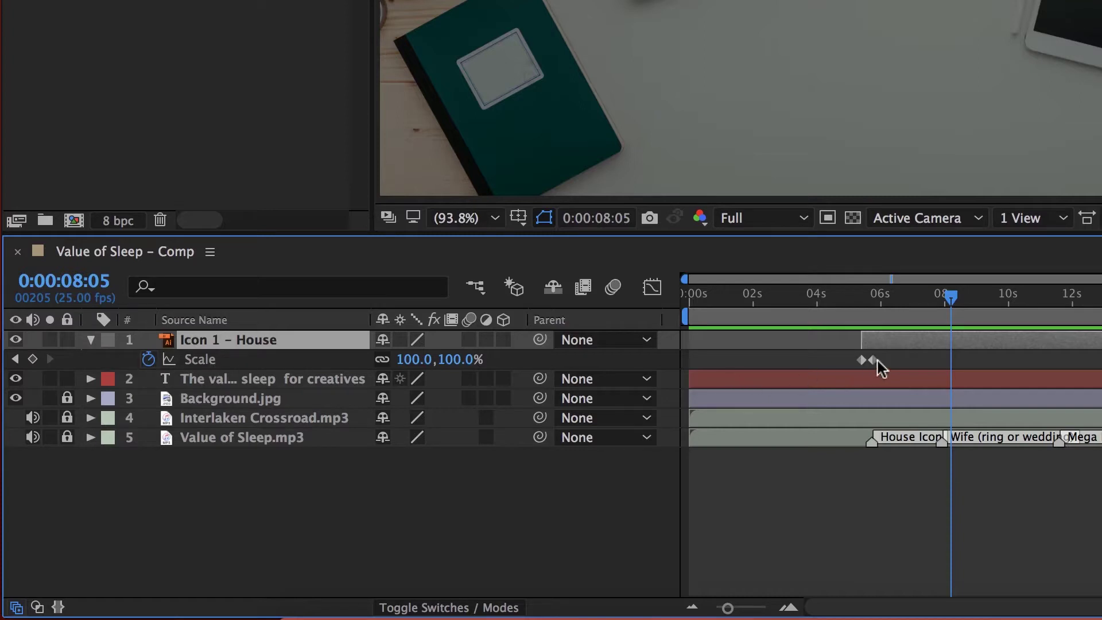
pyautogui.moveTo(876, 361)
pyautogui.click(90, 339)
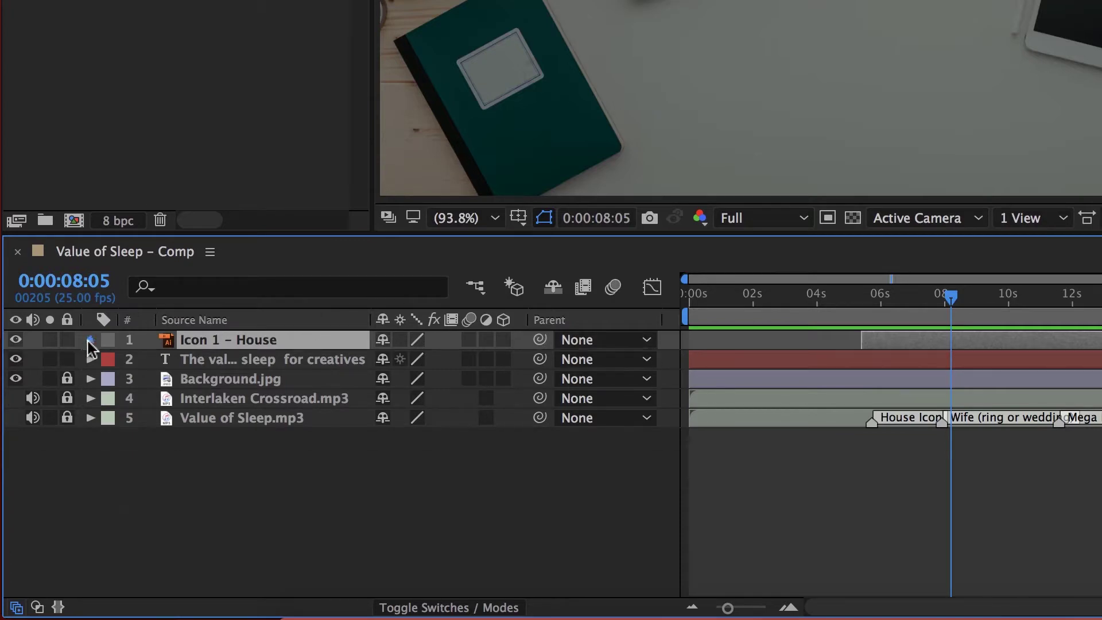
pyautogui.click(90, 340)
pyautogui.press('s')
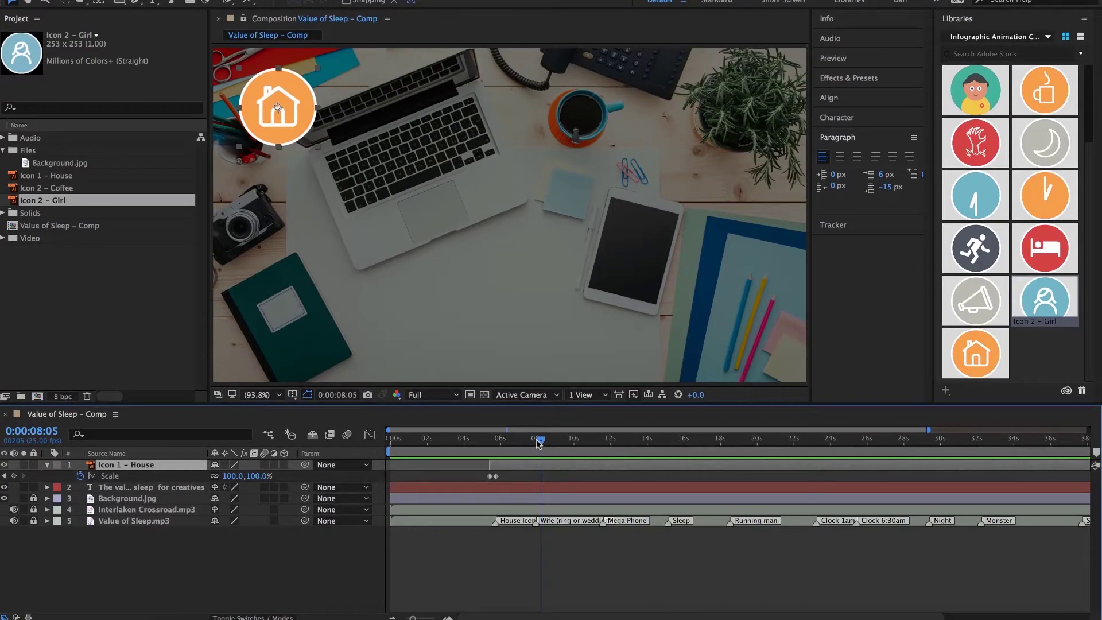
# - Zoom the timeline to individual frames and preview the house icon scaling up
pyautogui.moveTo(537, 442); pyautogui.dragTo(452, 471)
pyautogui.press(';')
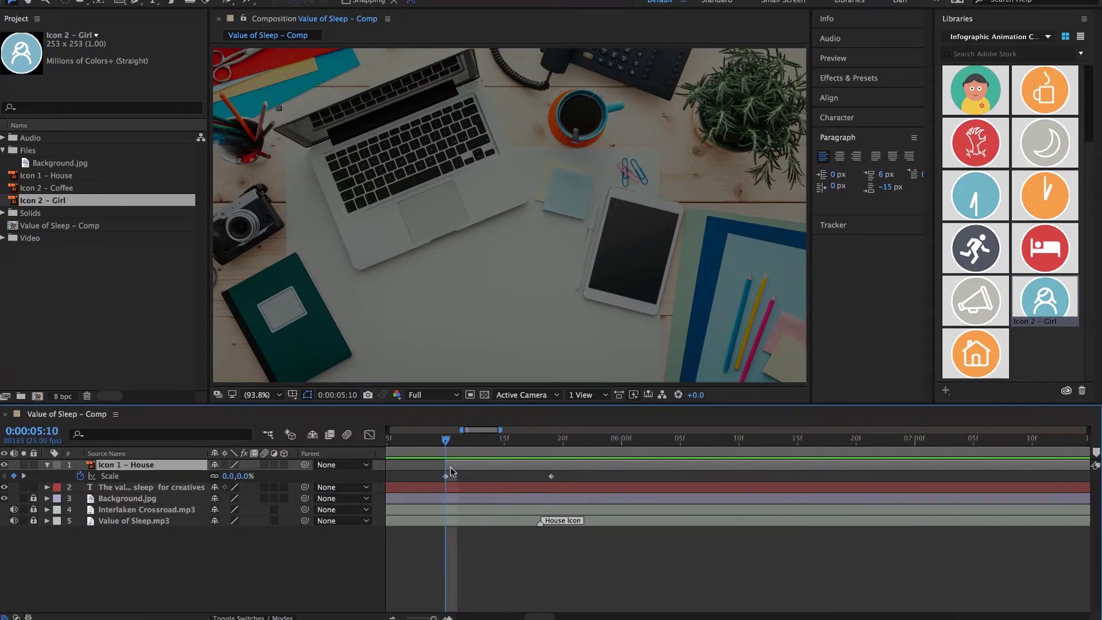
pyautogui.press('space')
pyautogui.press('space')
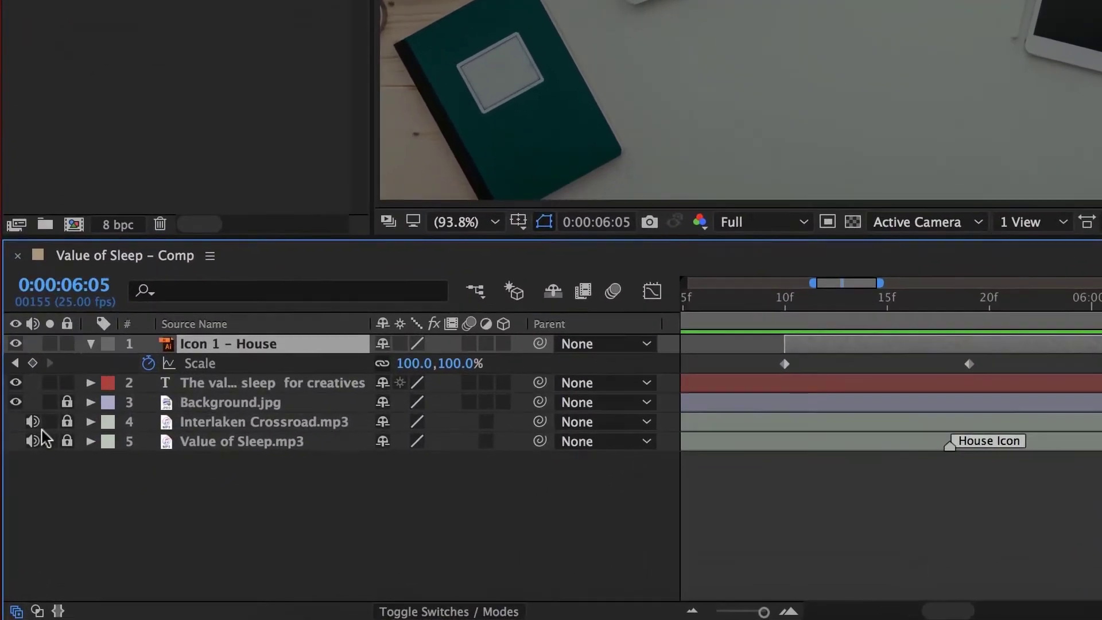
# - Mute both audio layers, including the Interlaken Crossroad music
pyautogui.click(14, 507)
pyautogui.click(16, 555)
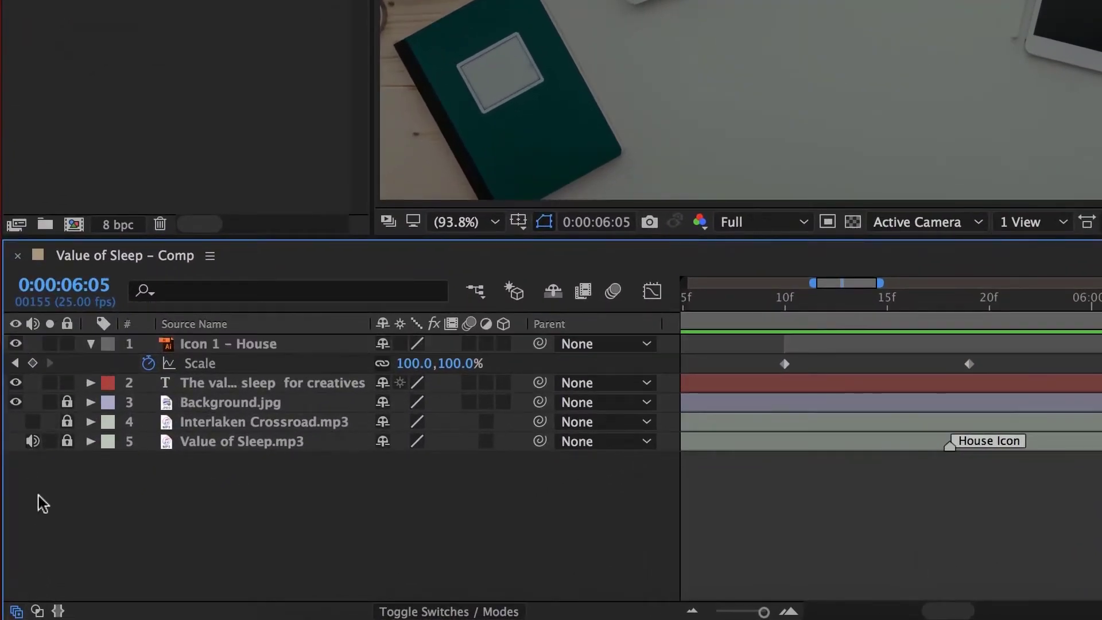
pyautogui.click(33, 422)
pyautogui.moveTo(34, 423); pyautogui.dragTo(34, 450)
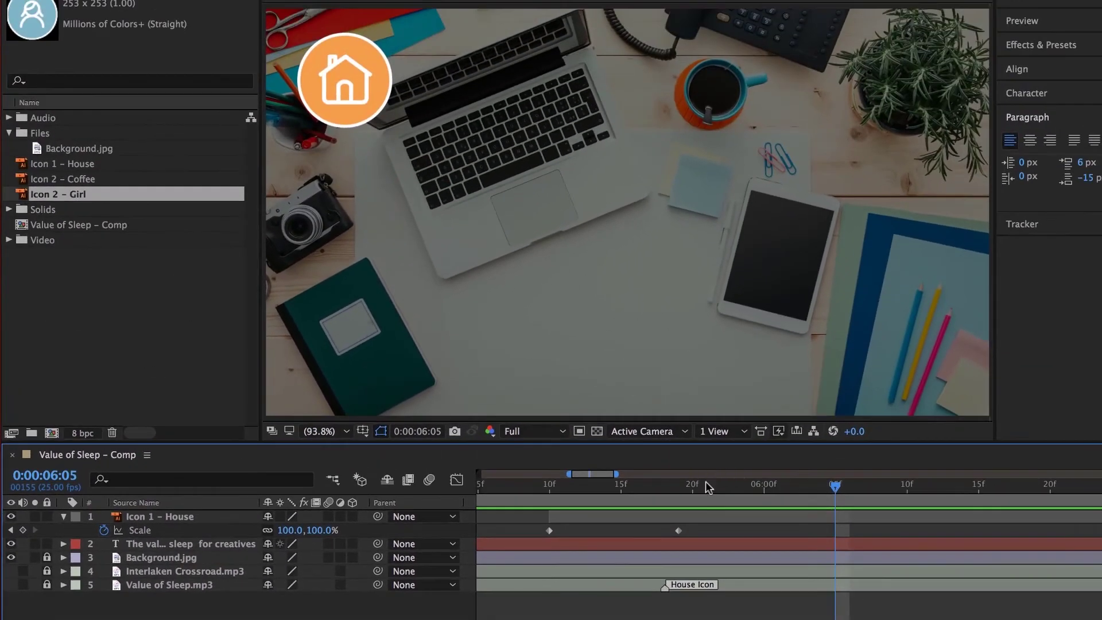
# - Preview the scale animation again and select both house icon Scale keyframes
pyautogui.moveTo(709, 488); pyautogui.dragTo(535, 522)
pyautogui.press('space')
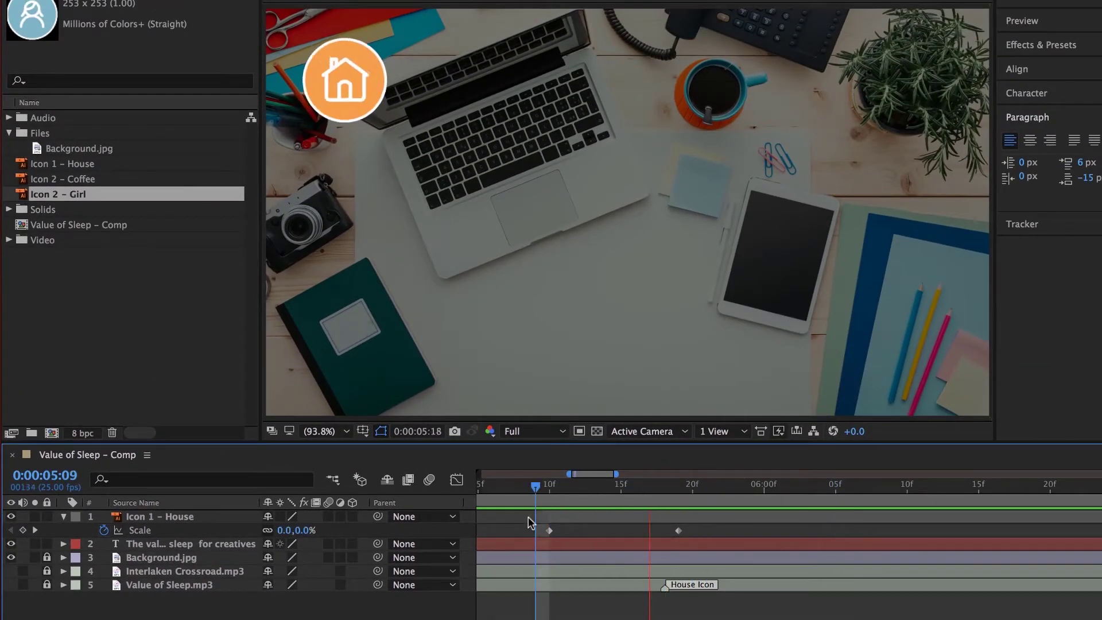
pyautogui.press('space')
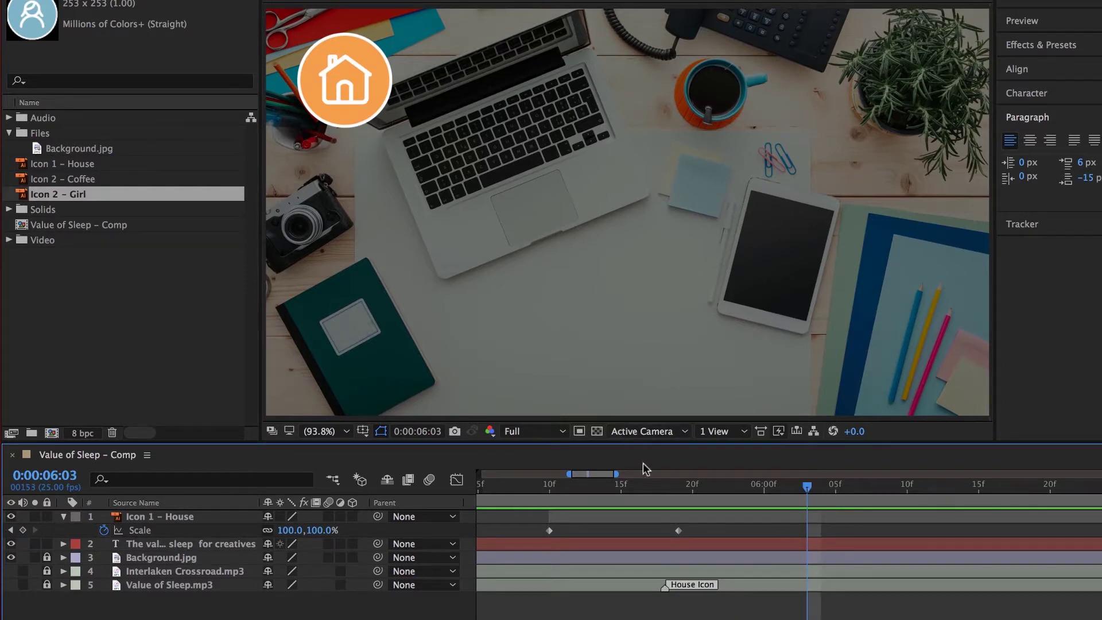
pyautogui.moveTo(661, 495); pyautogui.dragTo(551, 506)
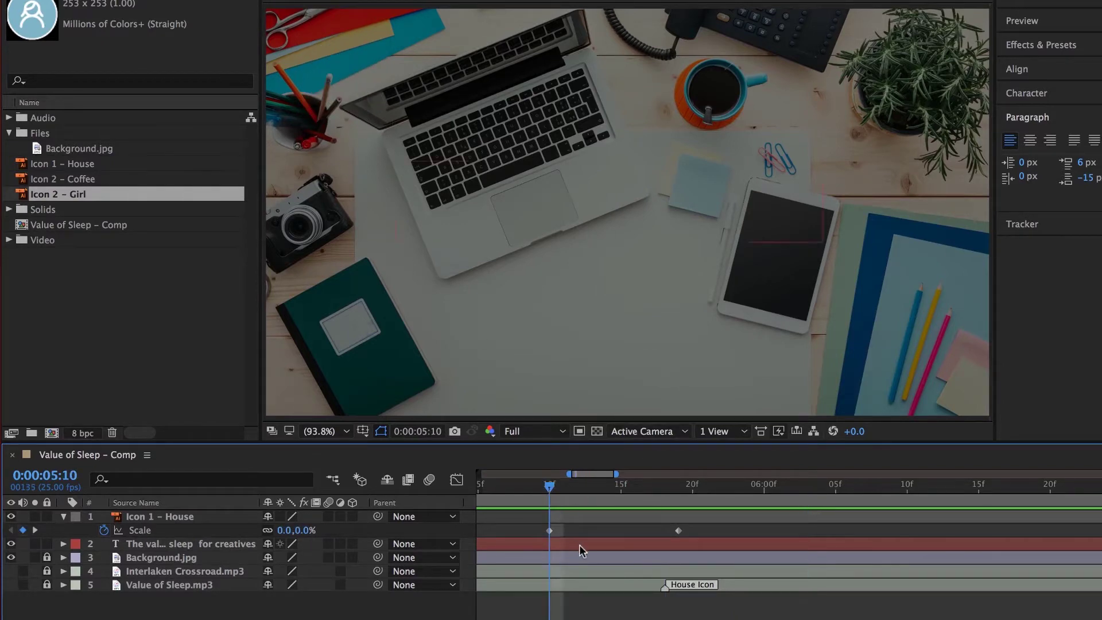
pyautogui.click(549, 530)
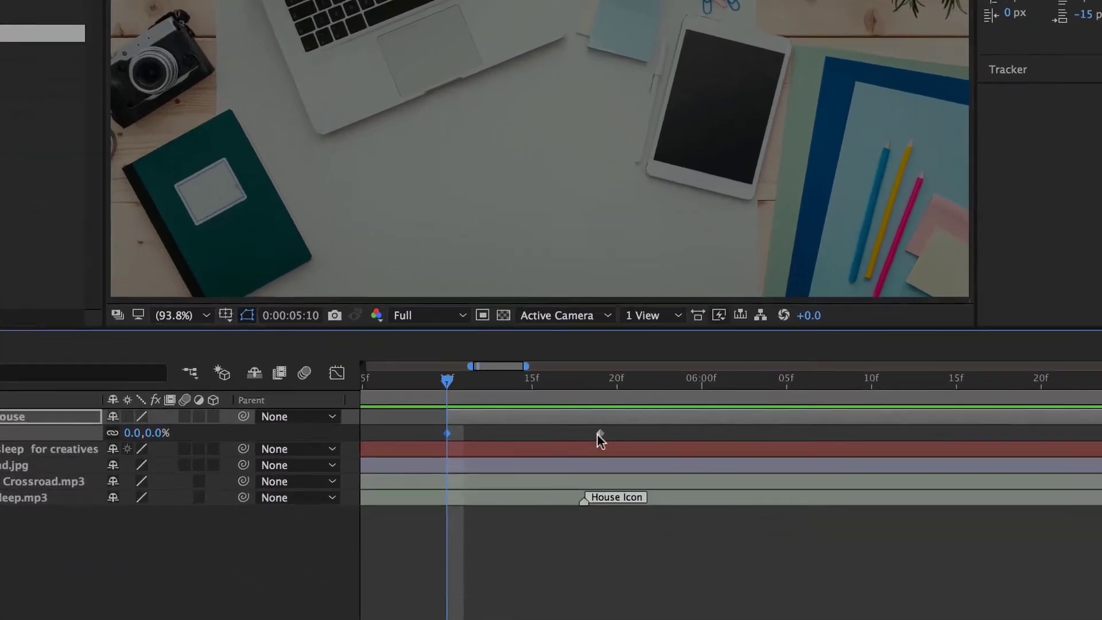
pyautogui.keyDown('shift'); pyautogui.click(600, 433); pyautogui.keyUp('shift')
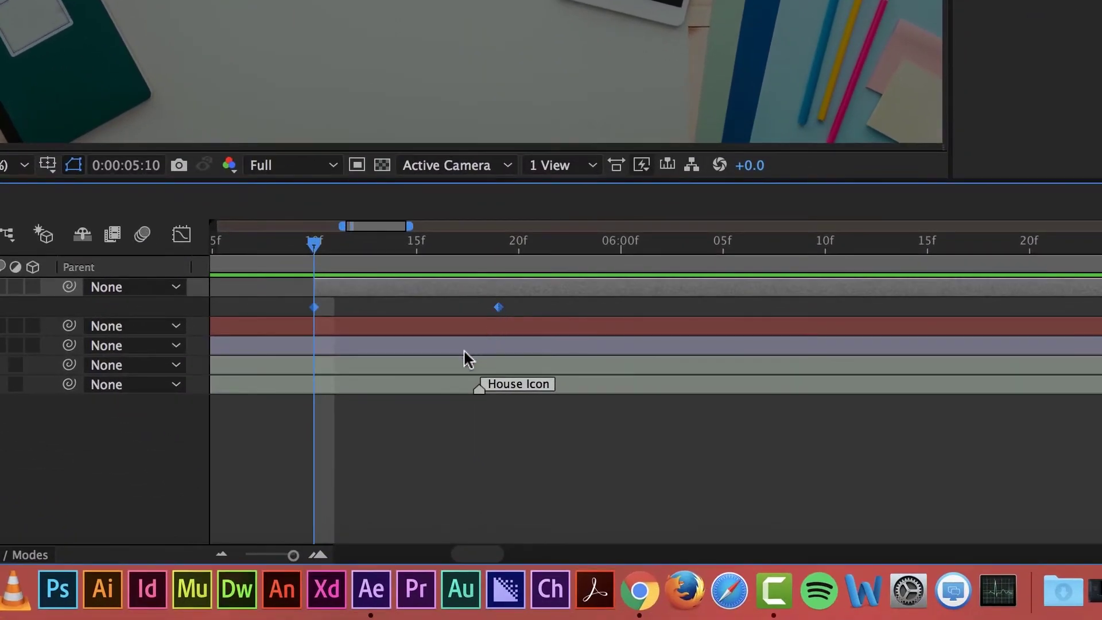
# - Apply Keyframe Assistant > Easy Ease to the two selected Scale keyframes
pyautogui.rightClick(498, 311)
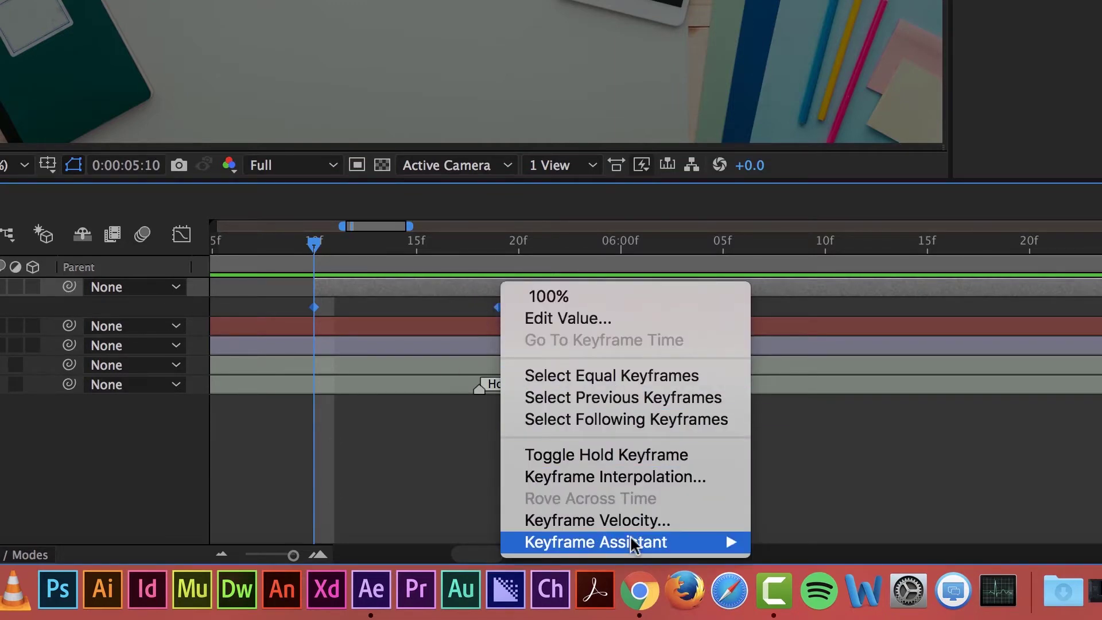
pyautogui.moveTo(629, 542)
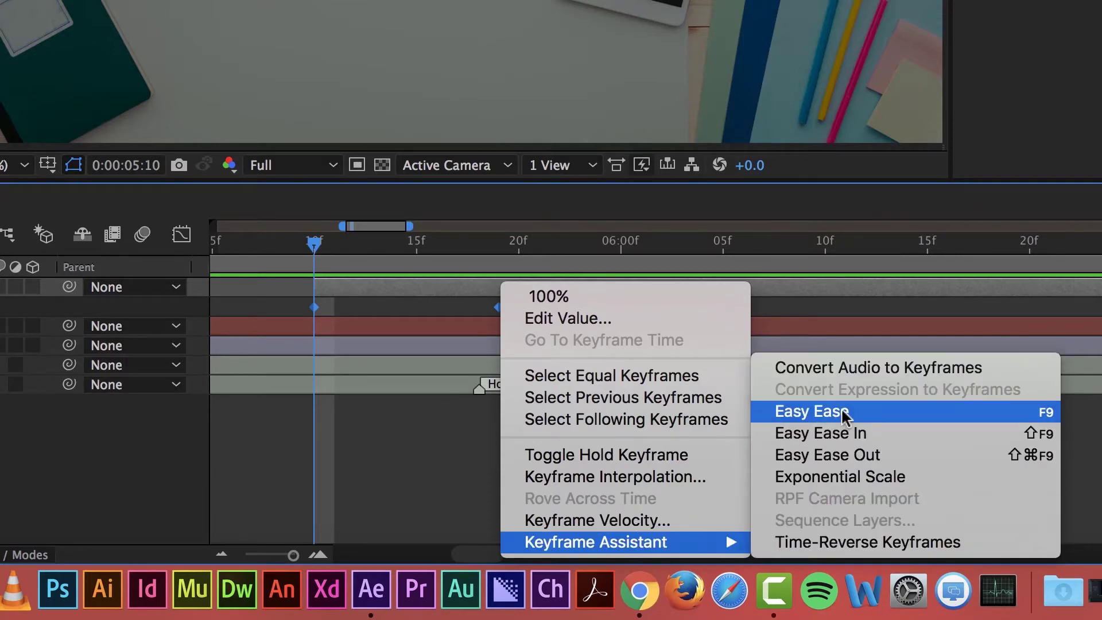
pyautogui.click(842, 411)
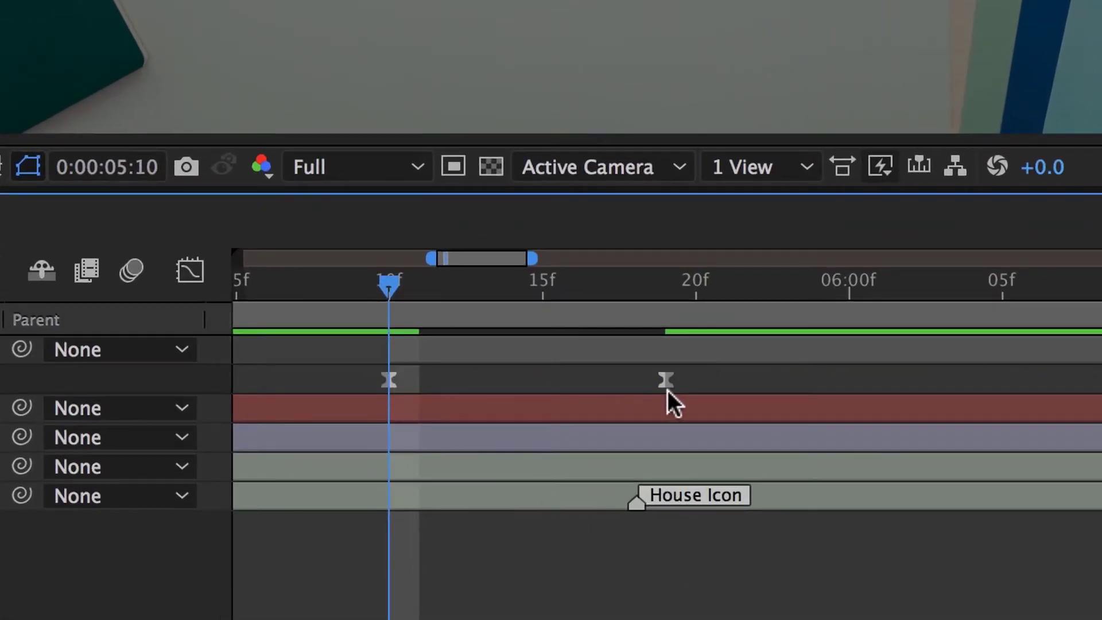
pyautogui.click(354, 292)
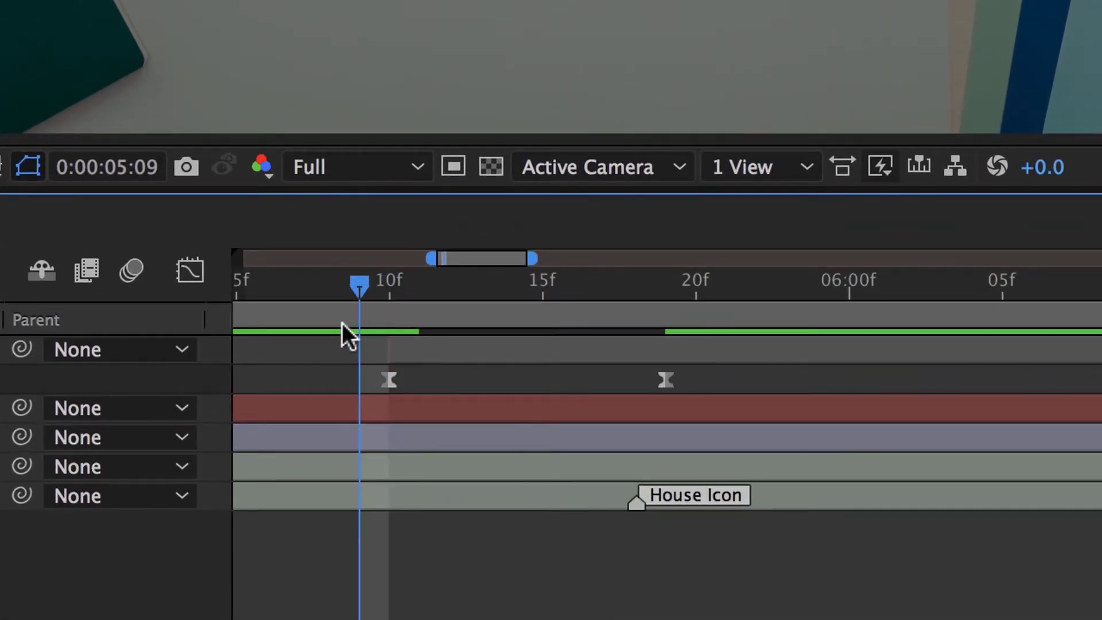
pyautogui.click(328, 287)
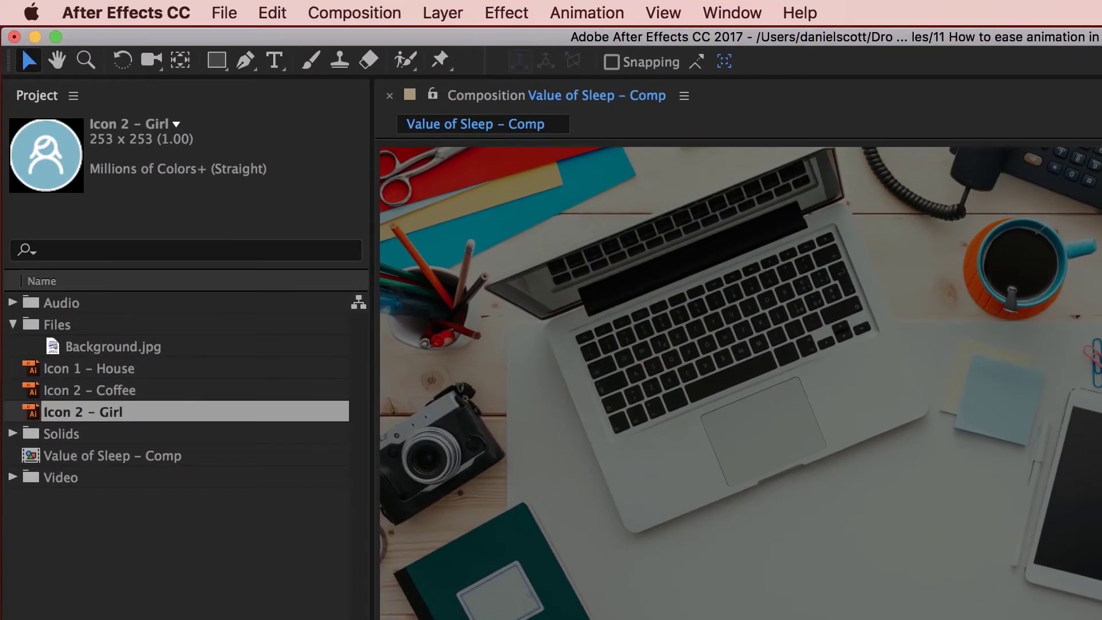
pyautogui.press('space')
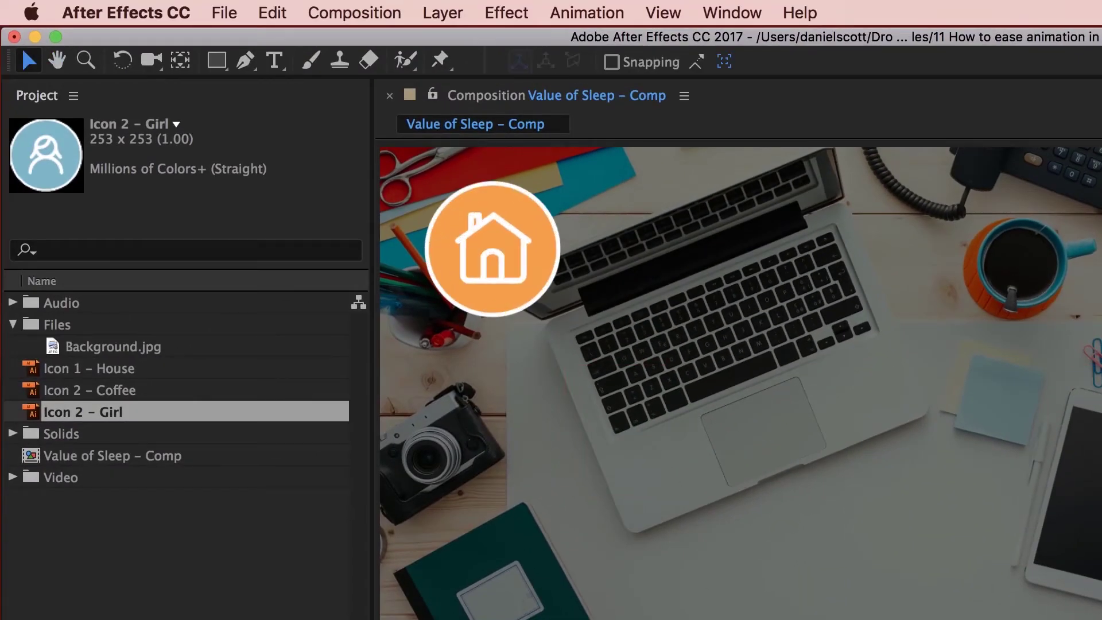
pyautogui.press('space')
pyautogui.press('space')
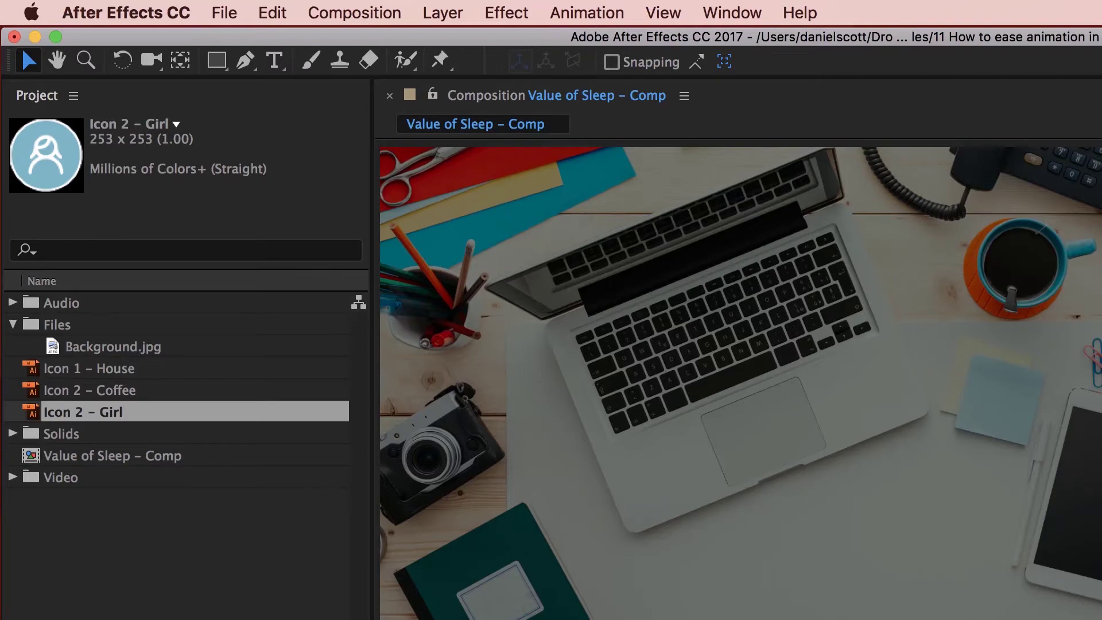
pyautogui.press('space')
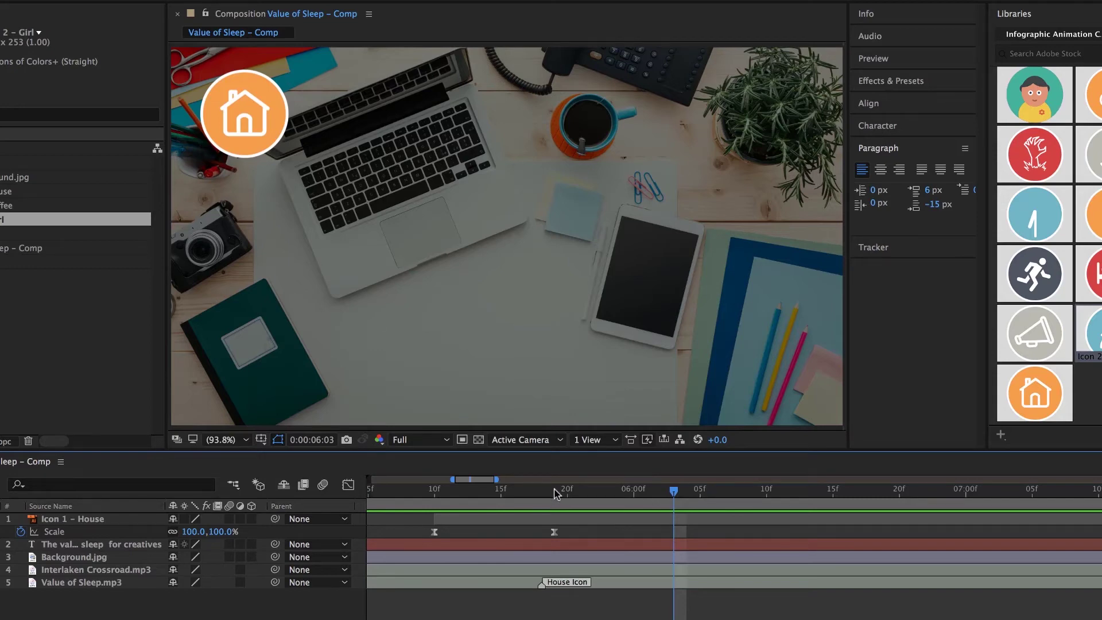
pyautogui.click(435, 490)
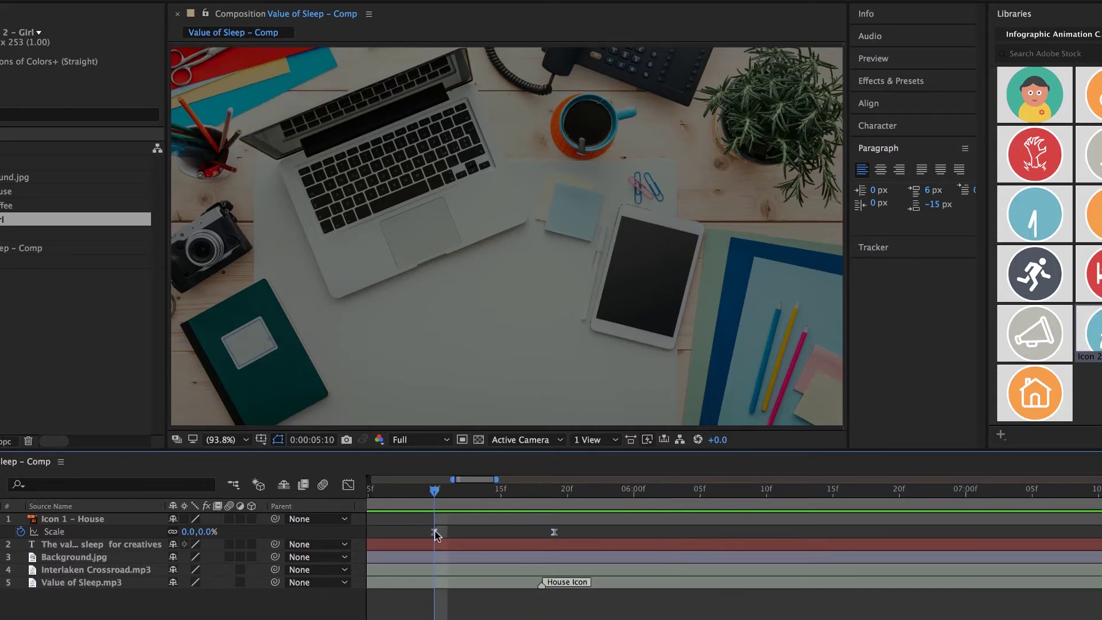
# - Open the Keyframe Velocity dialog for both selected house icon Scale keyframes
pyautogui.click(435, 532)
pyautogui.keyDown('shift'); pyautogui.click(554, 532); pyautogui.keyUp('shift')
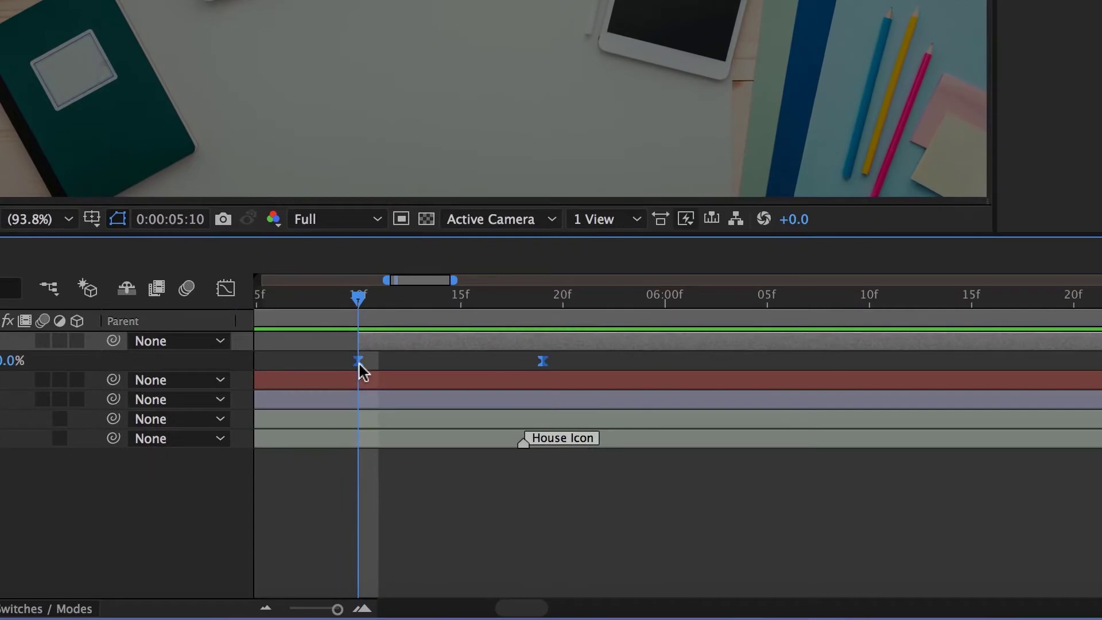
pyautogui.rightClick(358, 361)
pyautogui.click(359, 363)
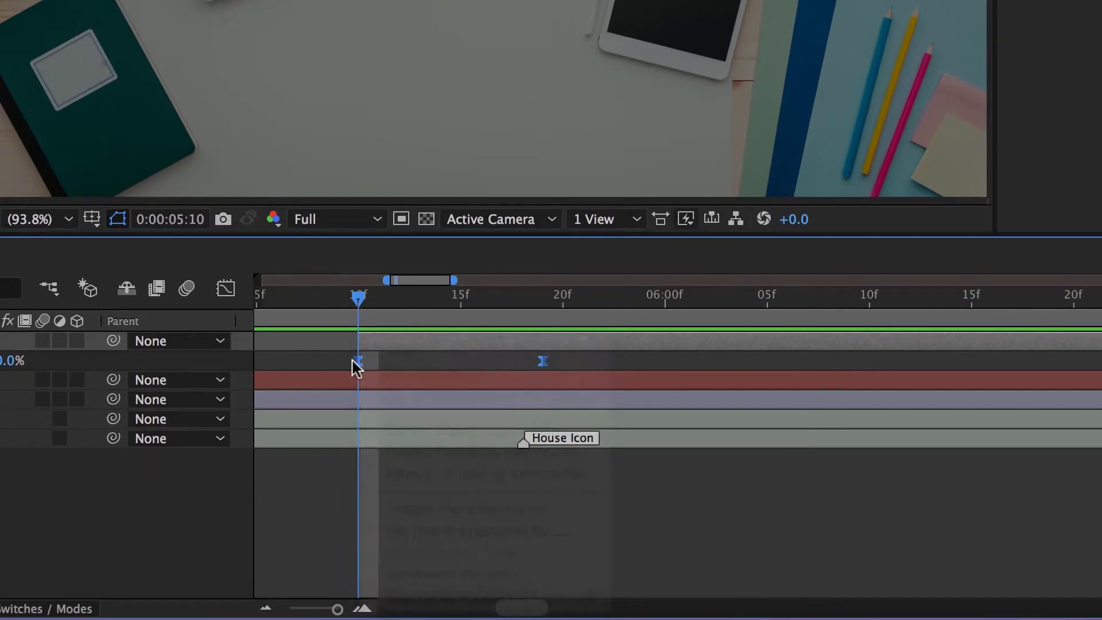
pyautogui.rightClick(353, 360)
pyautogui.click(358, 363)
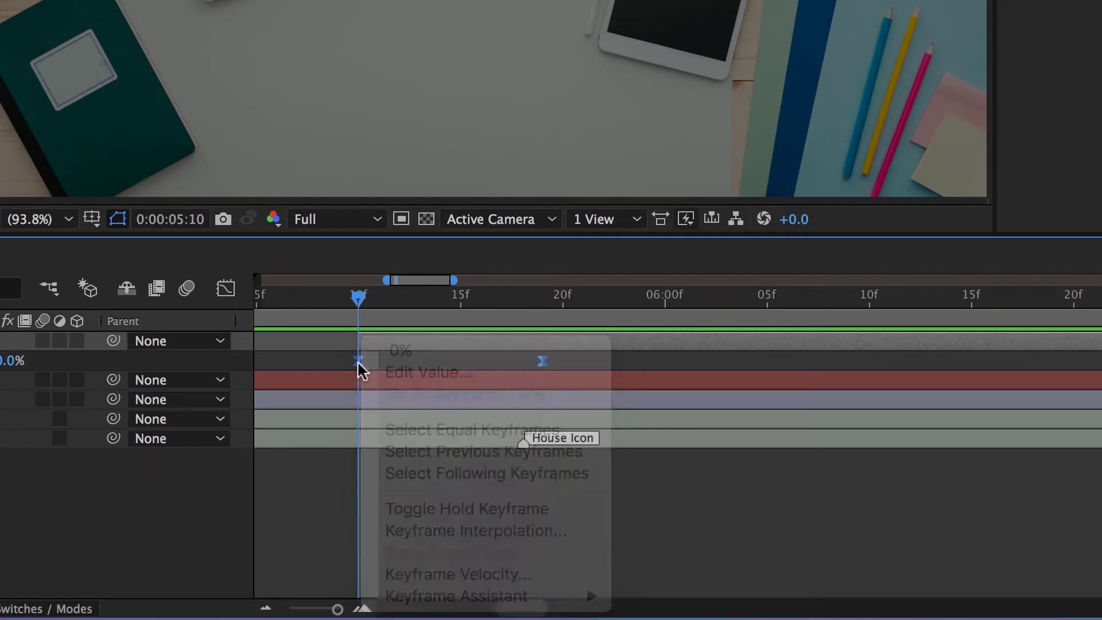
pyautogui.rightClick(361, 367)
pyautogui.moveTo(442, 596)
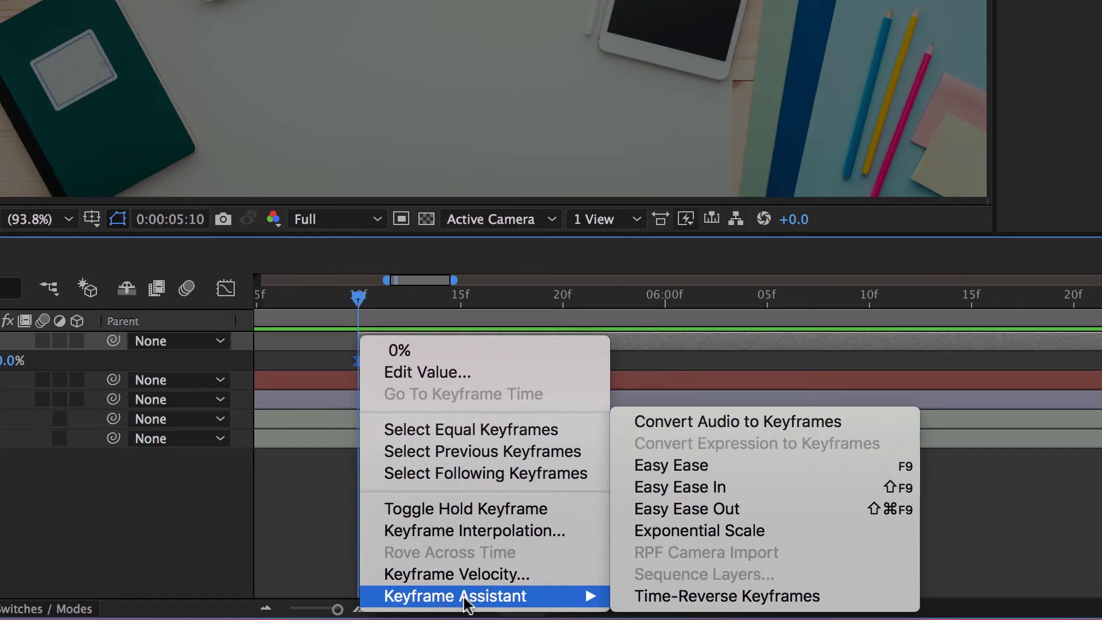
pyautogui.click(451, 576)
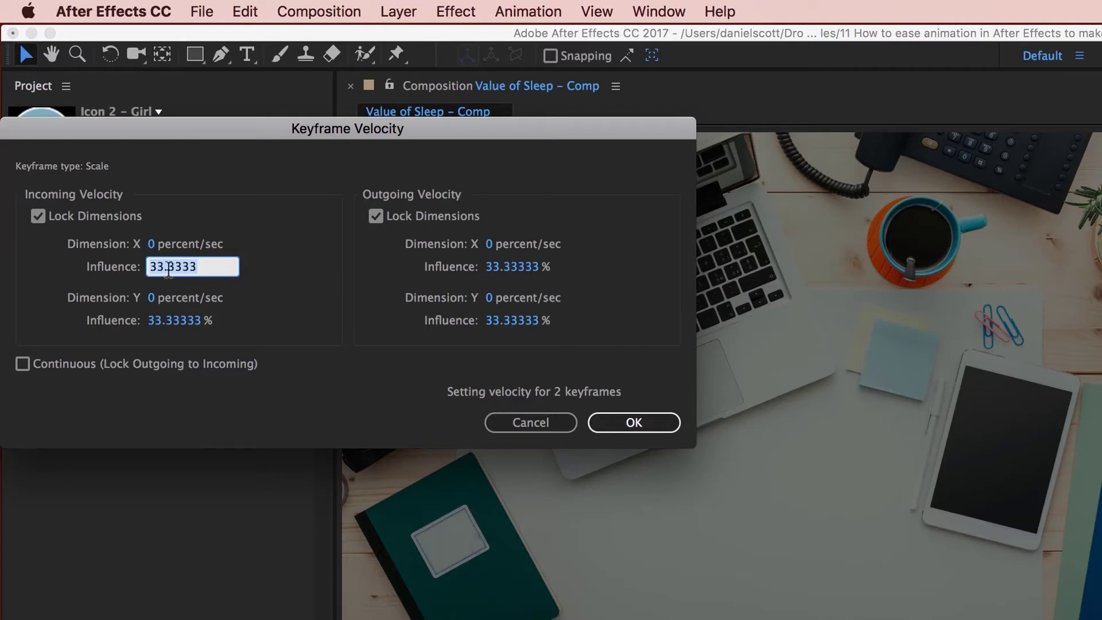
# - Set Incoming and Outgoing Influence to 75% in Keyframe Velocity and confirm
pyautogui.write('75')
pyautogui.press('Tab')
pyautogui.click(500, 267)
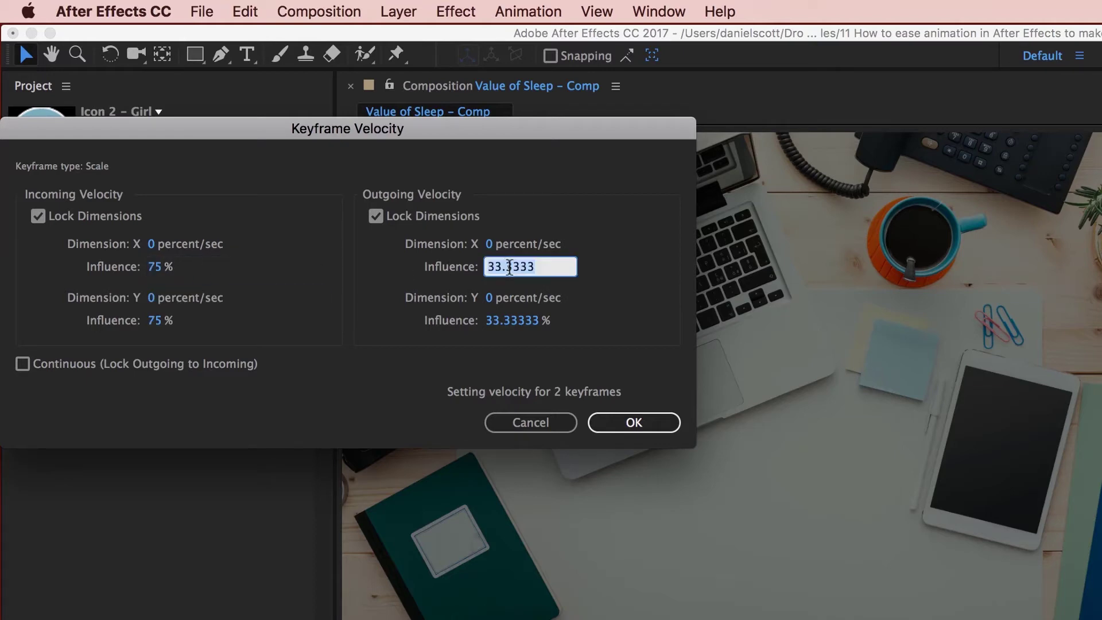
pyautogui.write('75')
pyautogui.press('Tab')
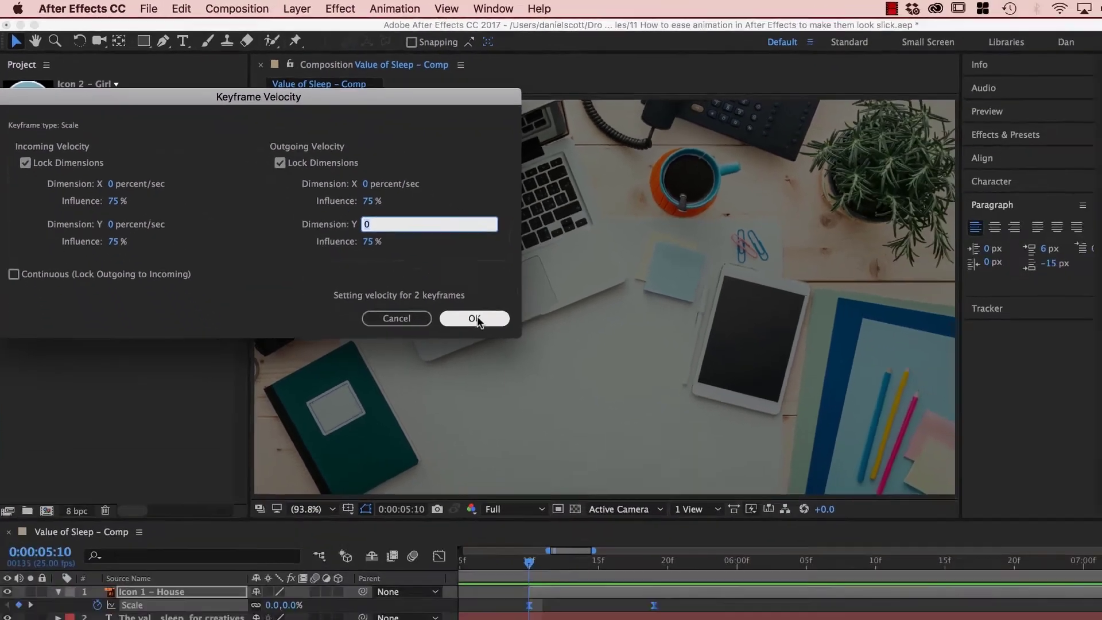
pyautogui.click(629, 419)
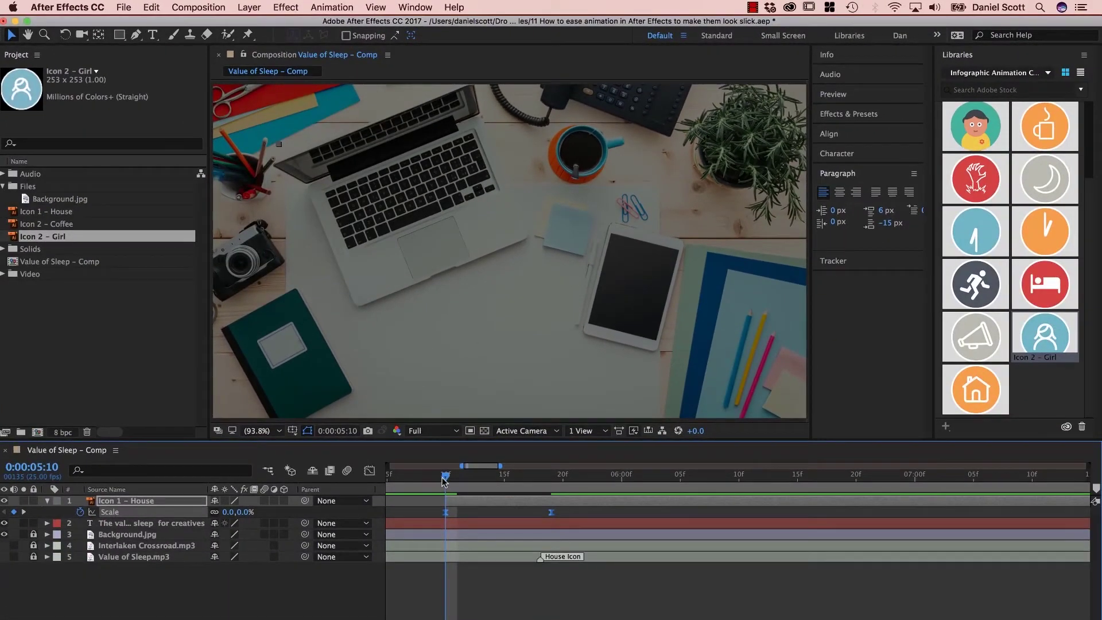
# - Drag the second Scale keyframe later to about 6:00 and scrub to check the slower grow
pyautogui.moveTo(444, 481)
pyautogui.mouseDown()
pyautogui.moveTo(397, 485)
pyautogui.moveTo(533, 488)
pyautogui.moveTo(458, 494)
pyautogui.mouseUp()
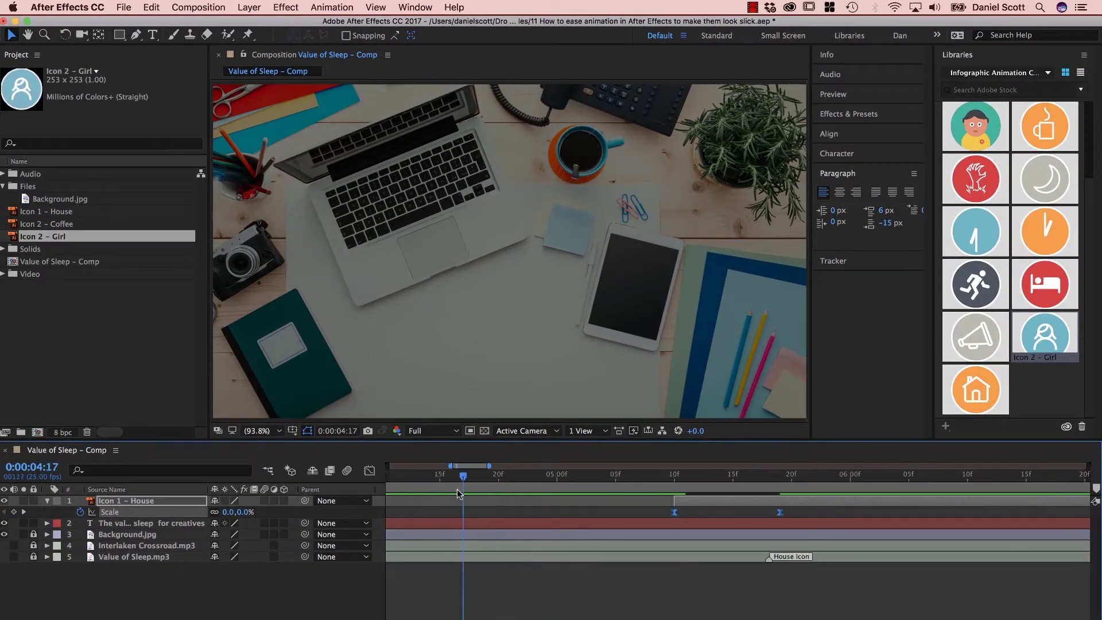
pyautogui.click(498, 588)
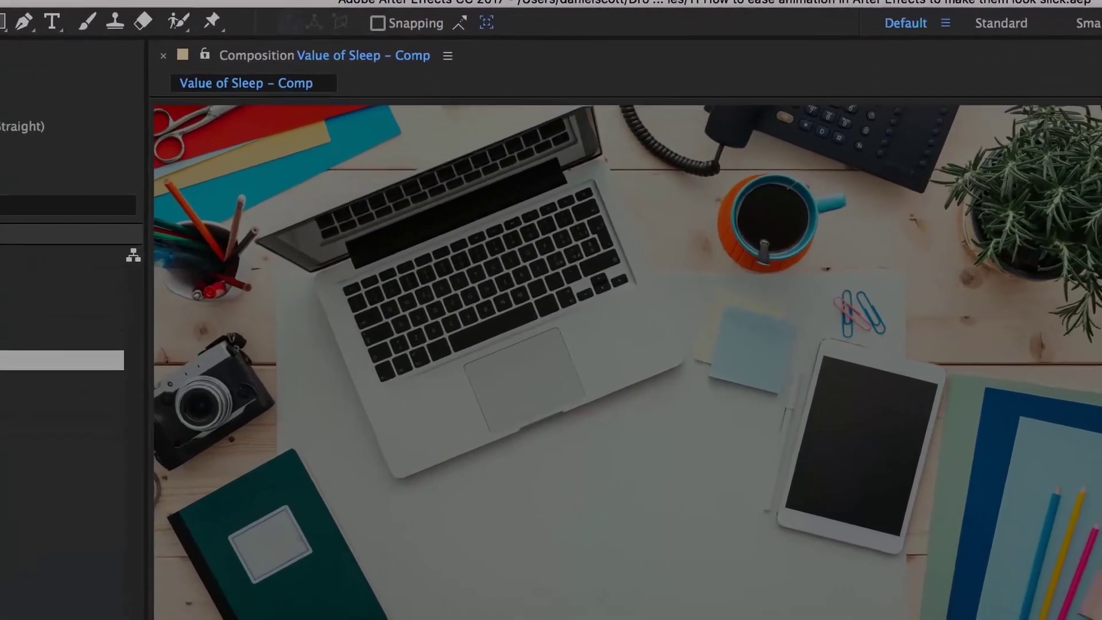
pyautogui.press('space')
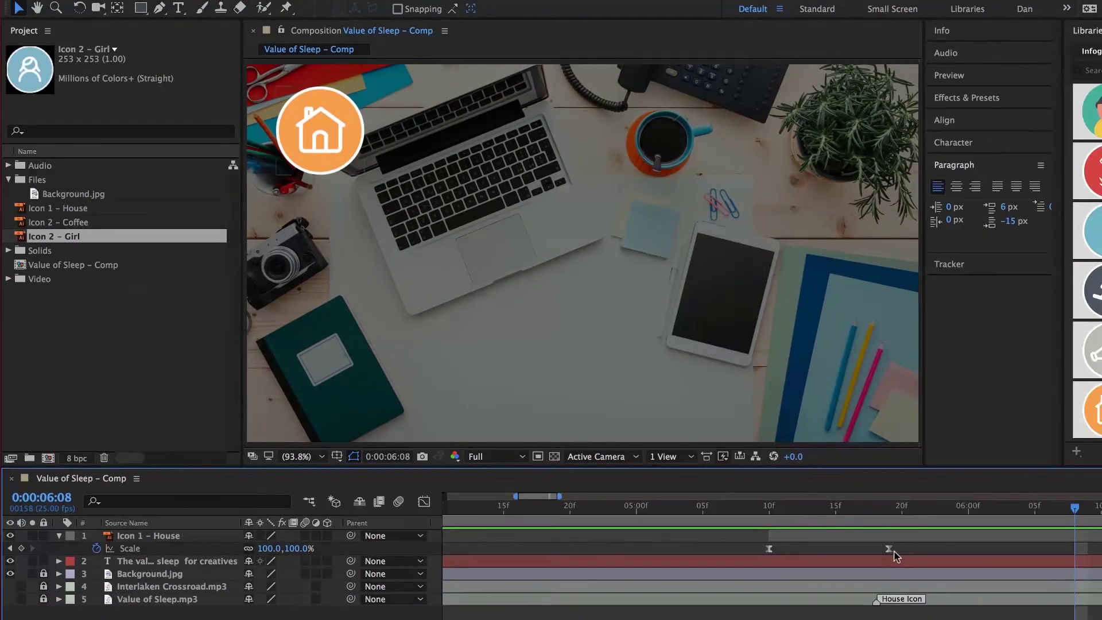
pyautogui.moveTo(893, 550); pyautogui.dragTo(953, 550)
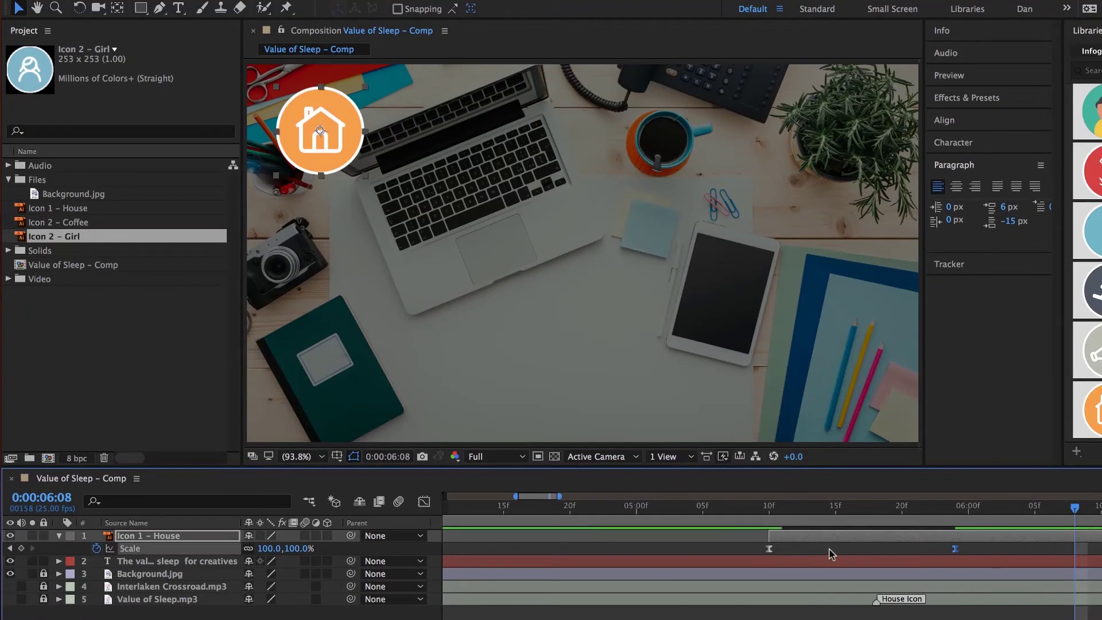
pyautogui.click(635, 507)
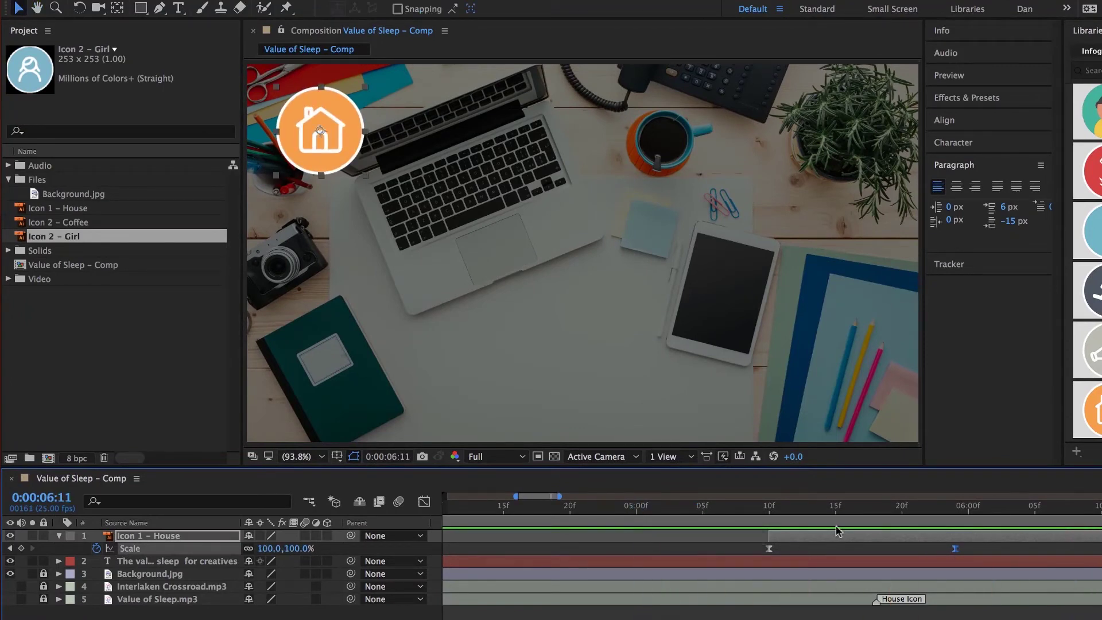
pyautogui.click(676, 507)
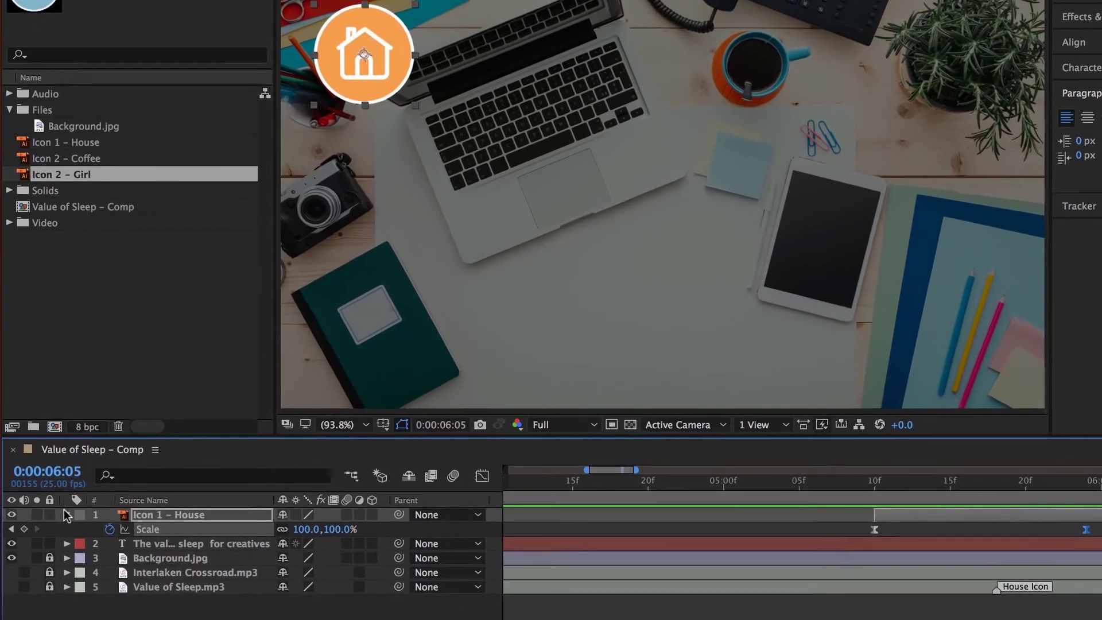
# - Collapse the house Scale row, preview the comp from the start, and select the title text layer
pyautogui.click(67, 515)
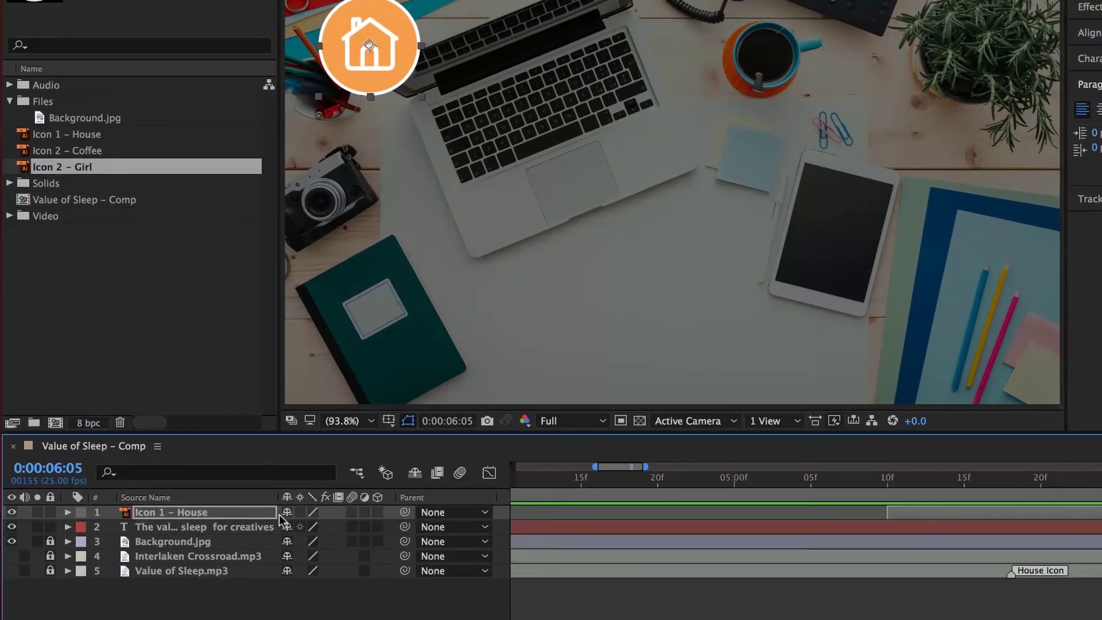
pyautogui.moveTo(763, 483); pyautogui.dragTo(511, 494)
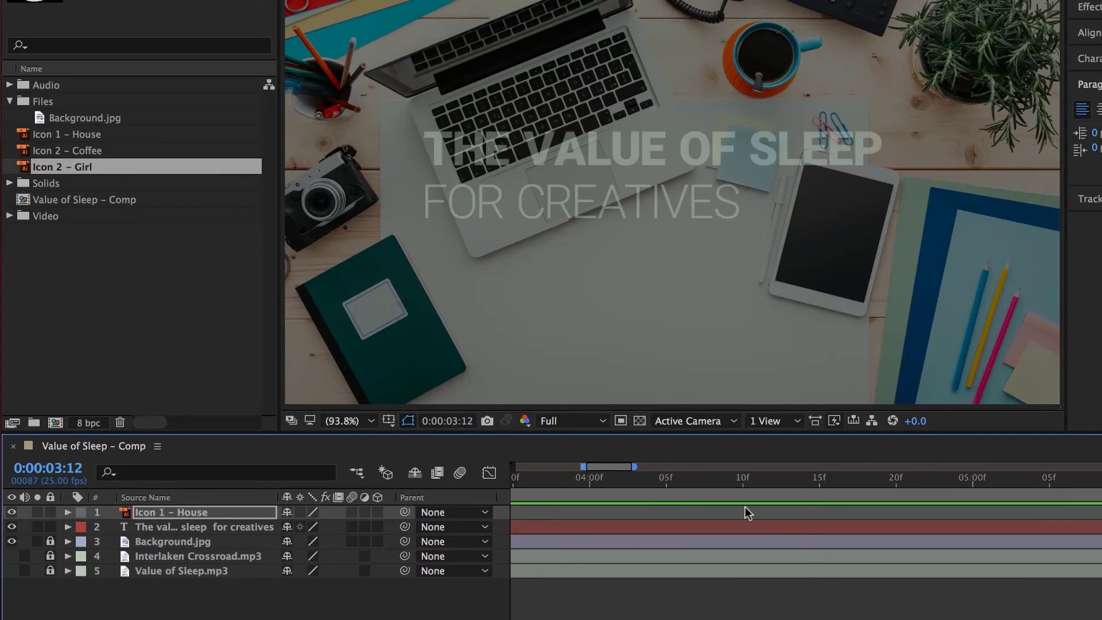
pyautogui.scroll(-10, 768, 518)
pyautogui.press('Home')
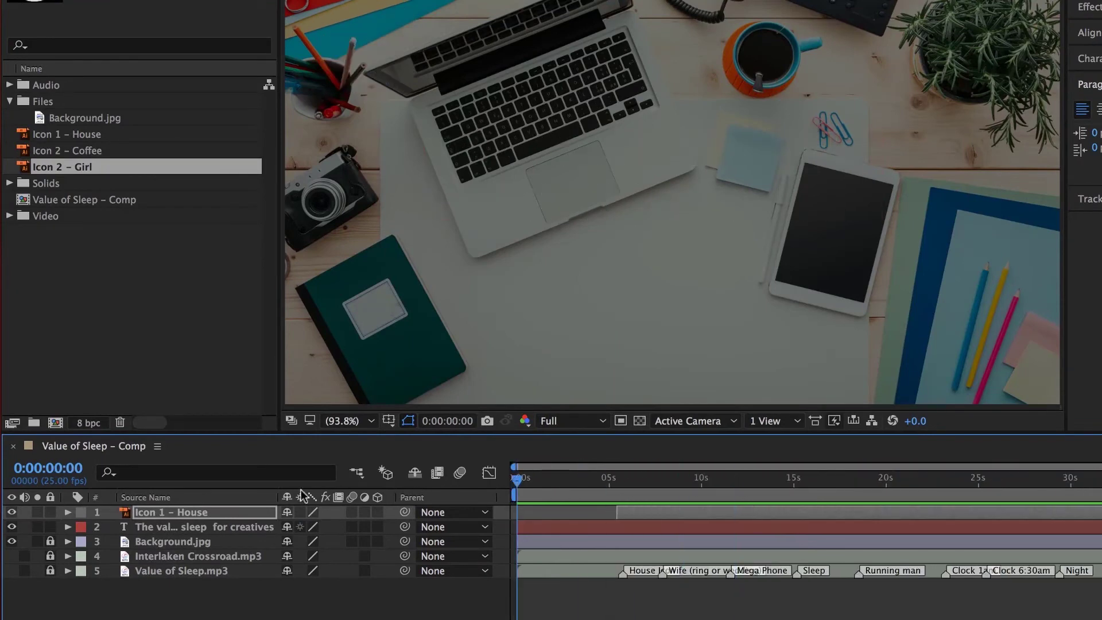
pyautogui.press('space')
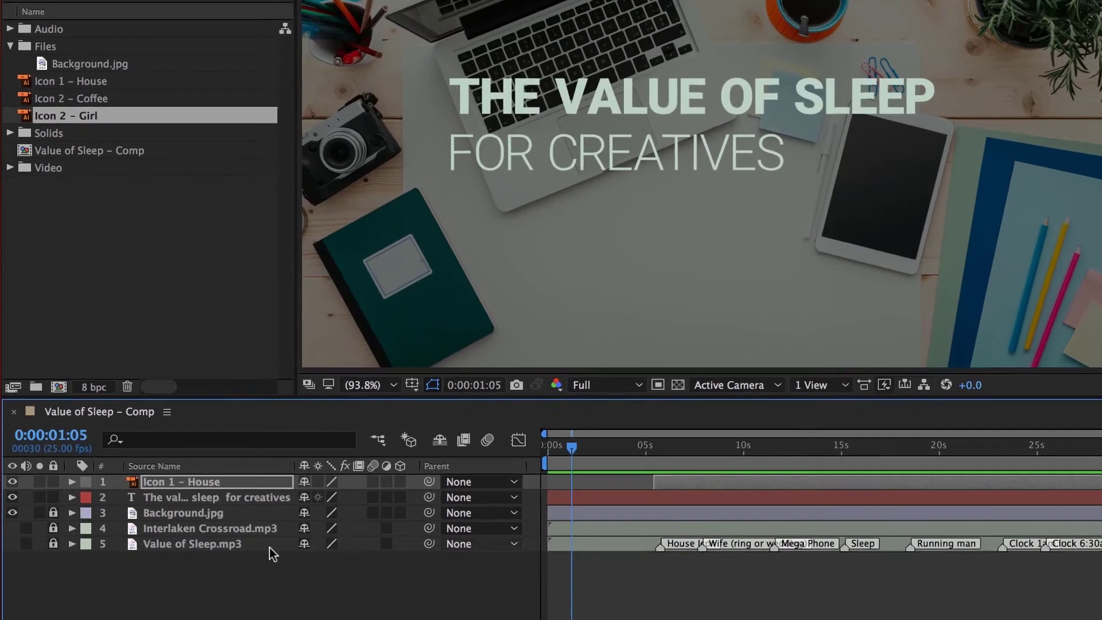
pyautogui.press('space')
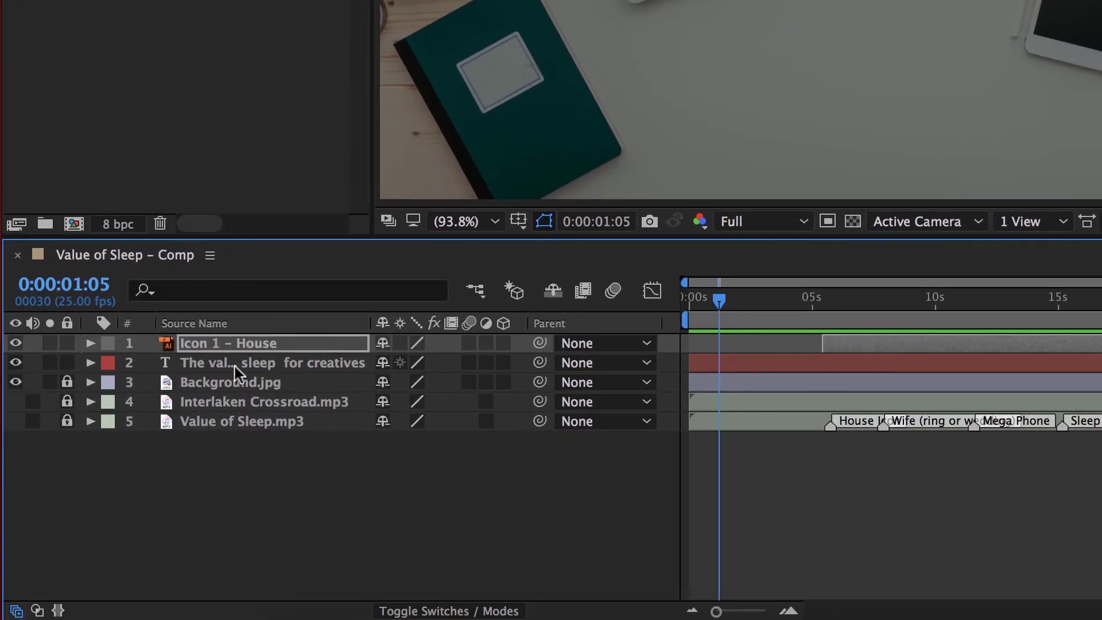
pyautogui.click(234, 367)
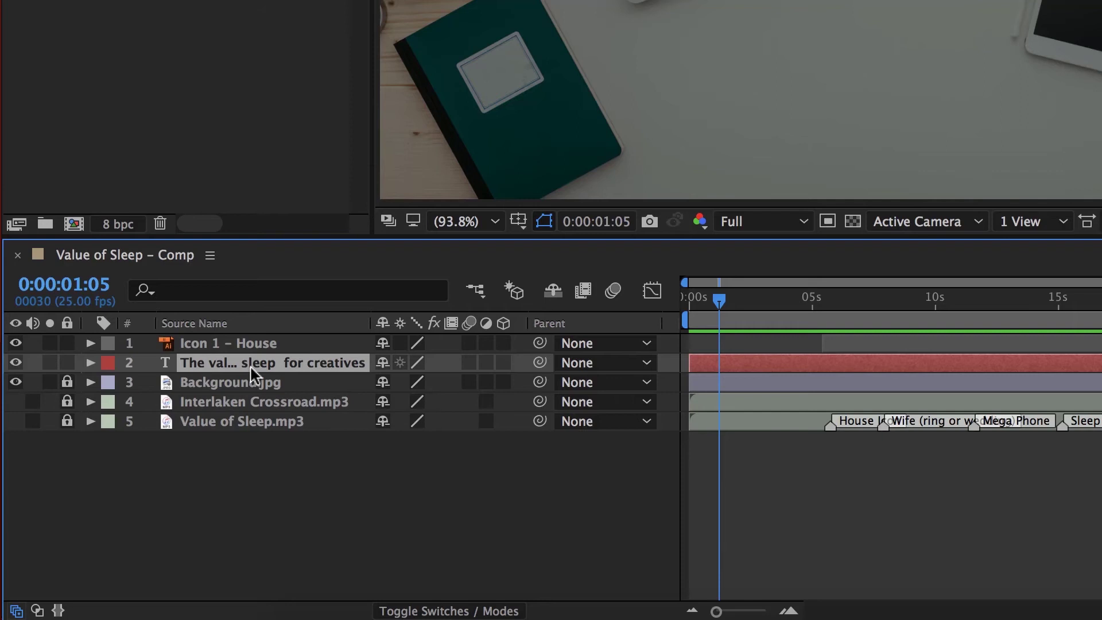
pyautogui.press('t')
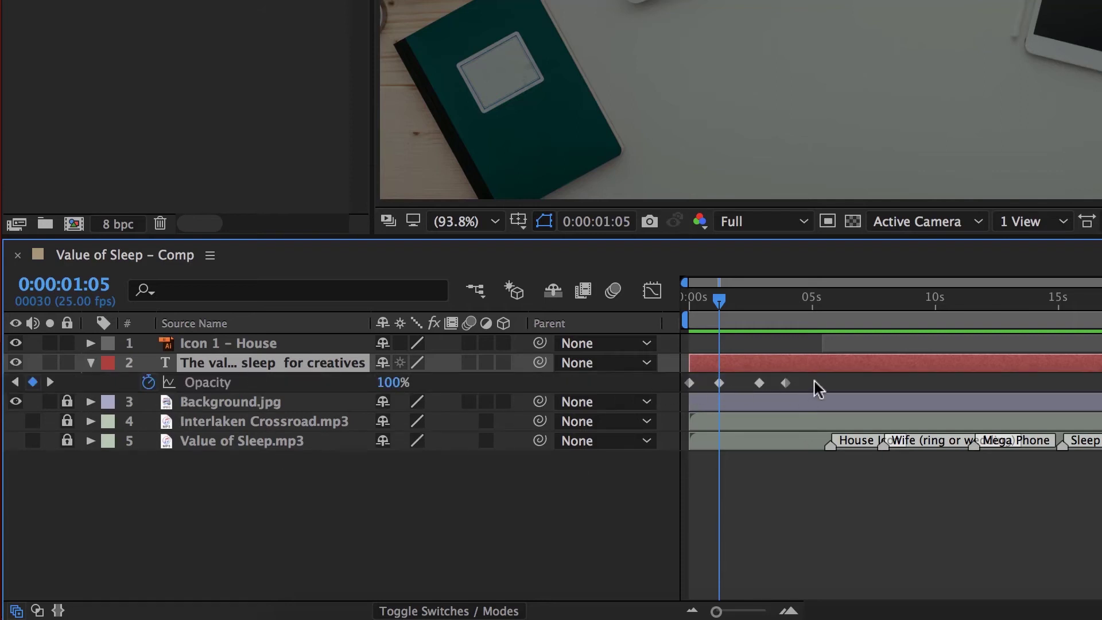
pyautogui.moveTo(812, 377); pyautogui.dragTo(686, 390)
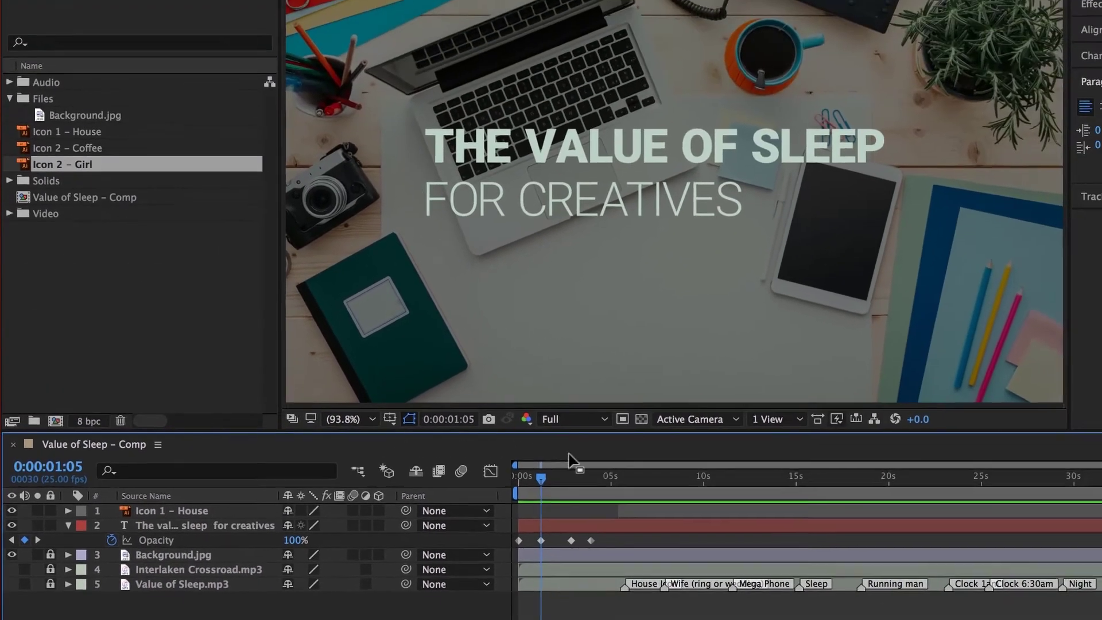
pyautogui.click(538, 484)
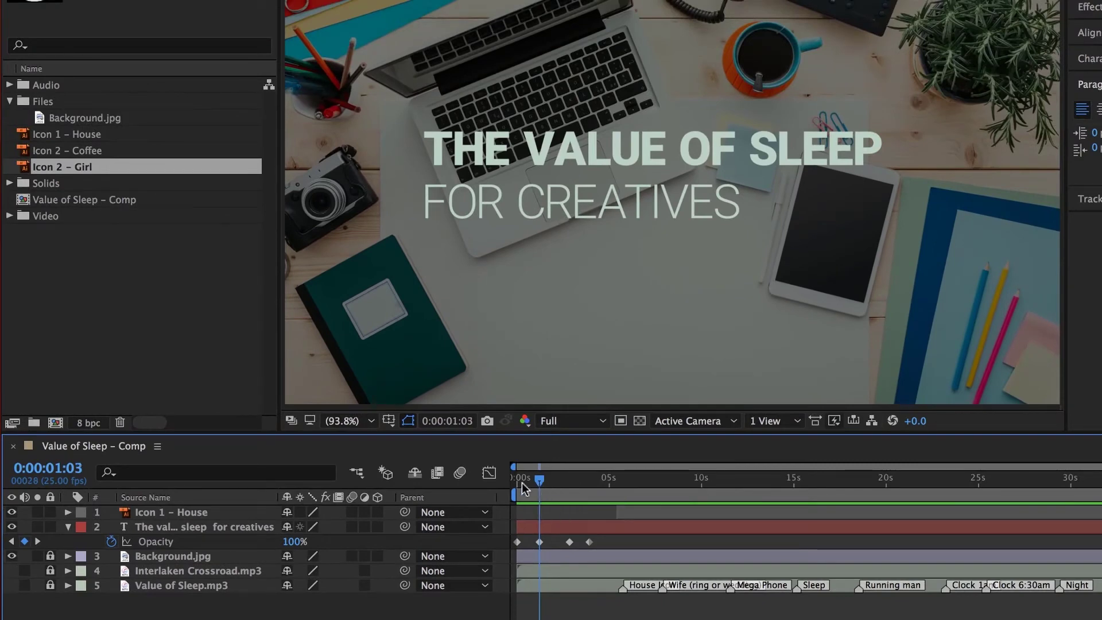
pyautogui.moveTo(523, 488); pyautogui.dragTo(501, 488)
pyautogui.press('space')
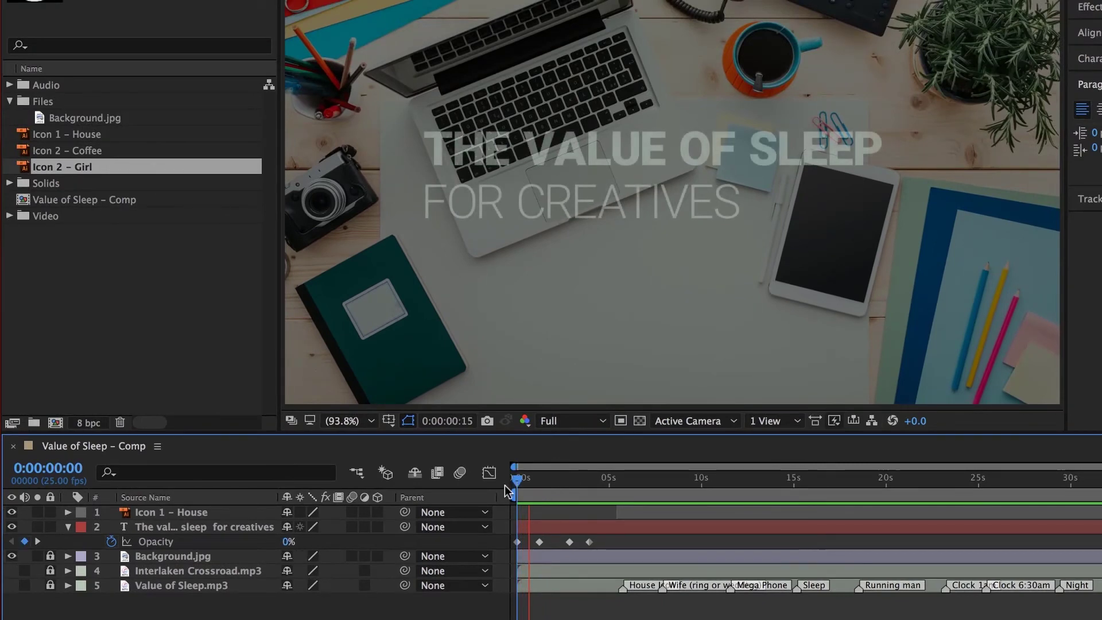
pyautogui.click(531, 542)
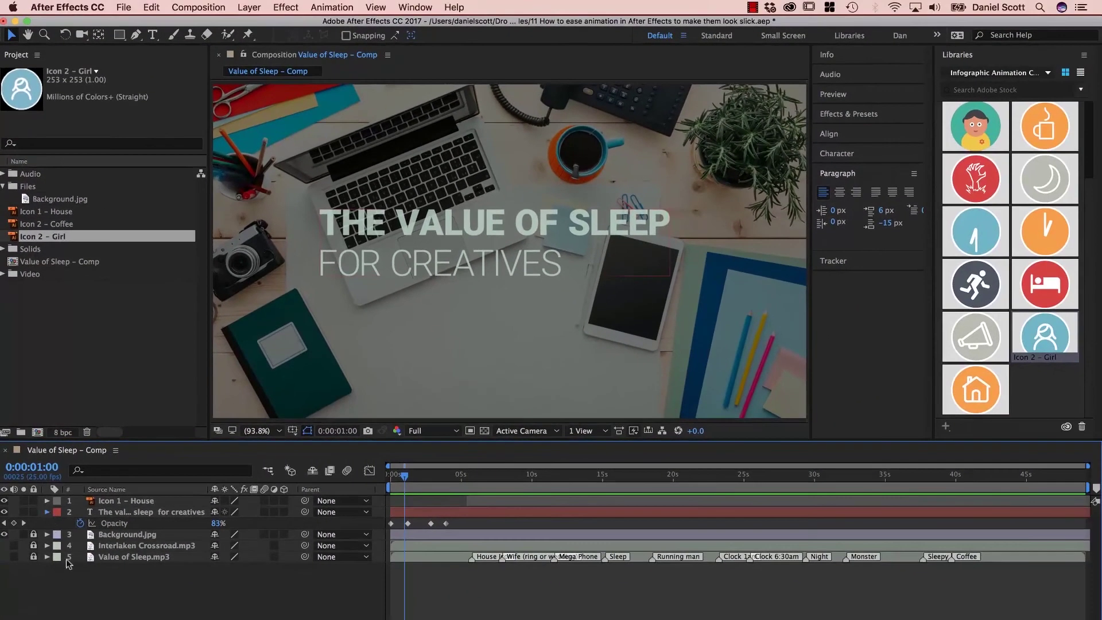
pyautogui.press('t')
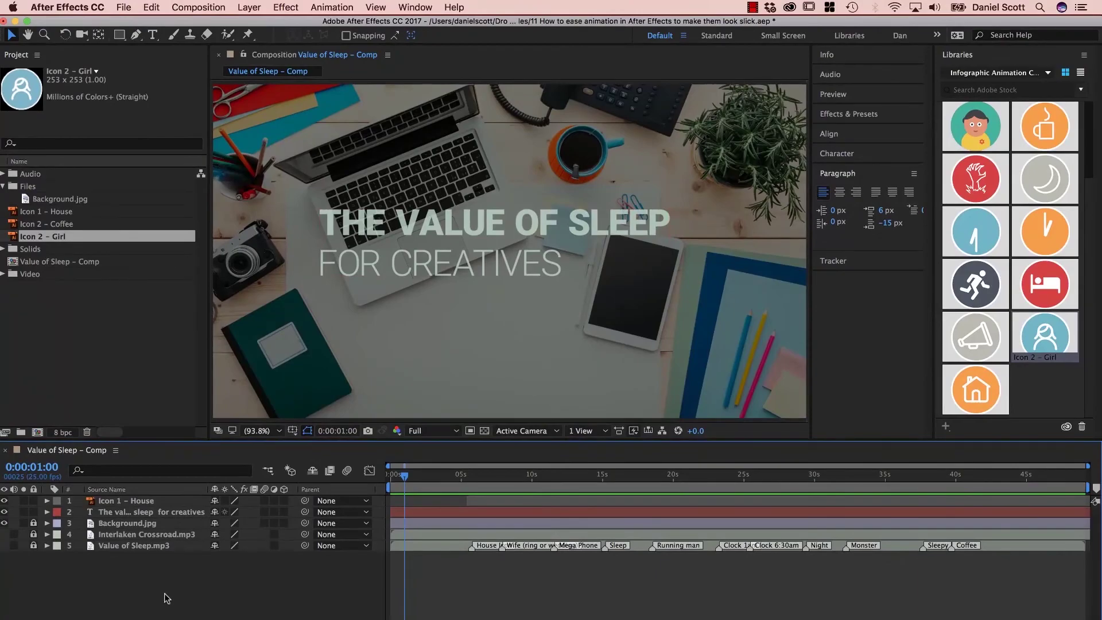